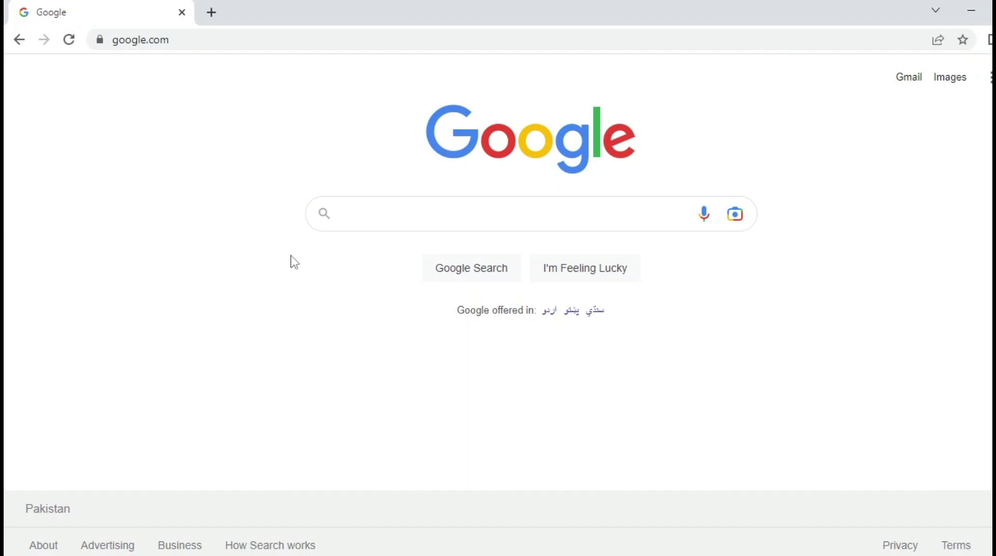
Step: Search Google for 'google play console login' using the suggestion for 'google play'
left_click(362, 214)
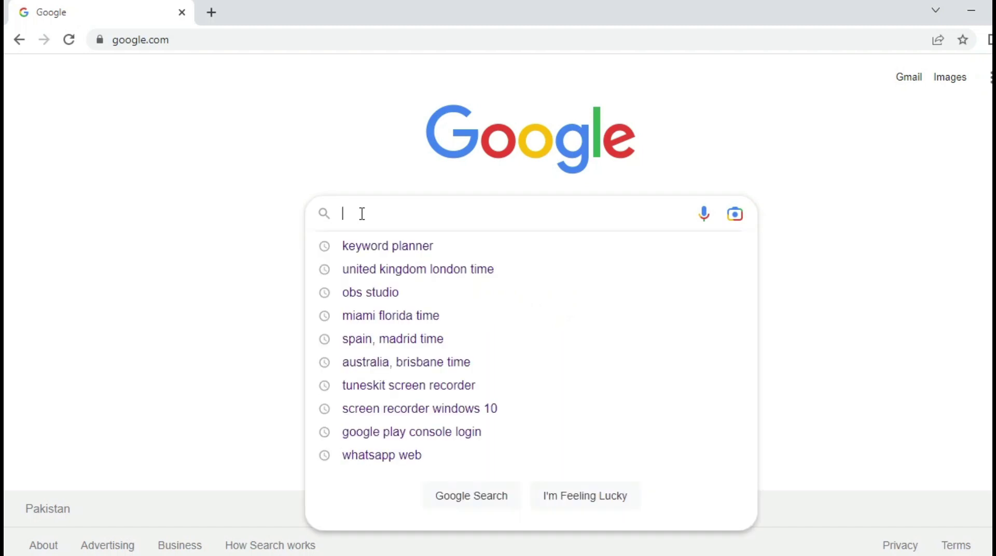
type("google play")
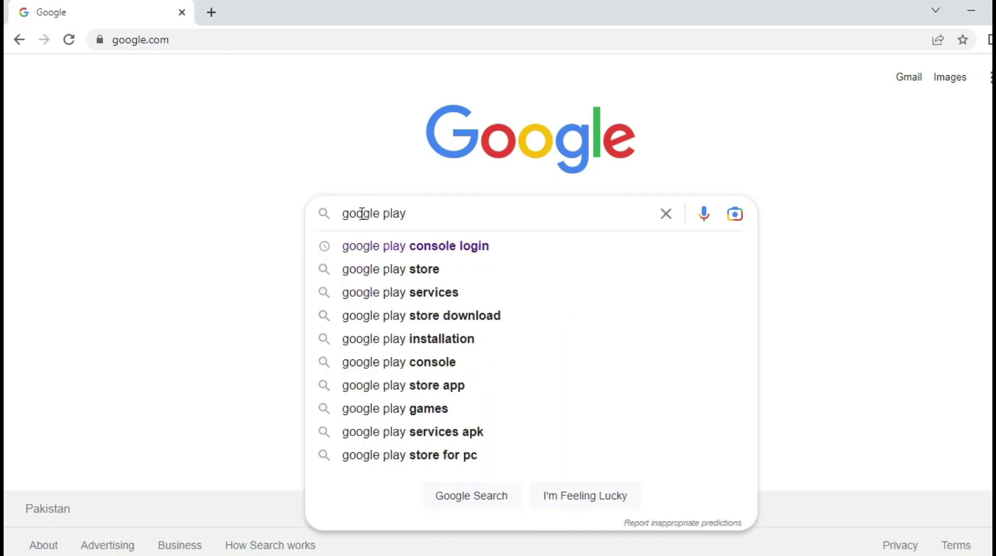
key("Down")
key("Return")
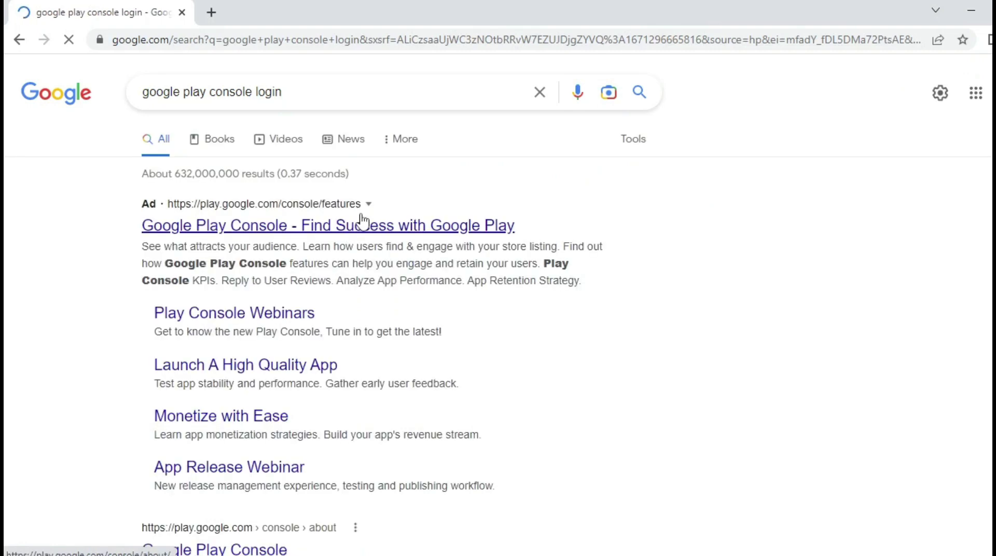
Step: Open the Google Play Console result and go to the Play Console sign-in
scroll(362, 221, "down", 4)
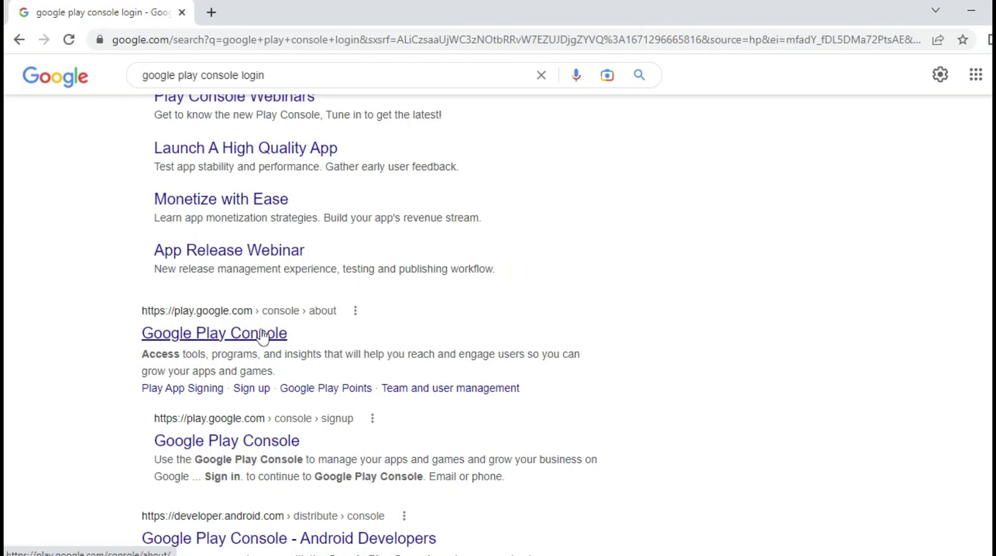
left_click(263, 334)
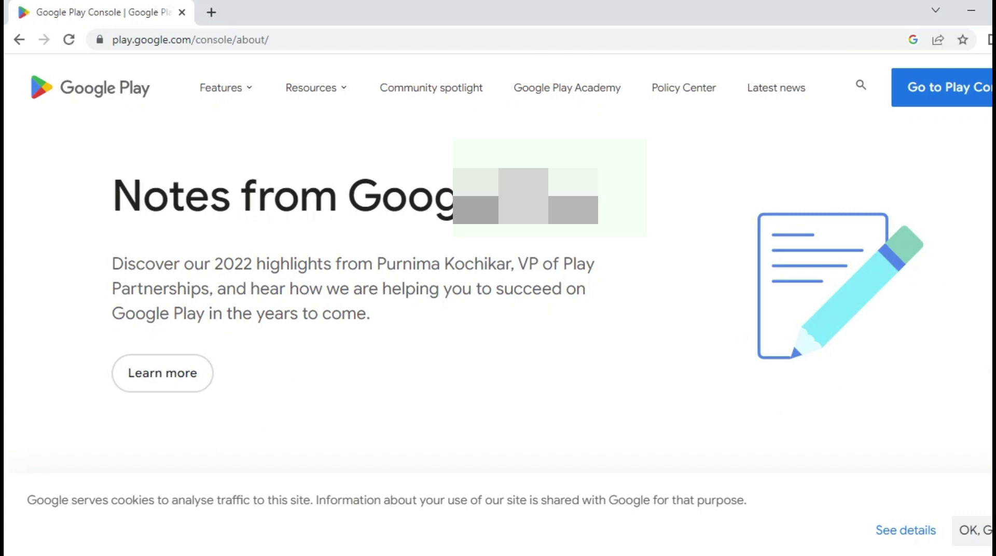
left_click(978, 100)
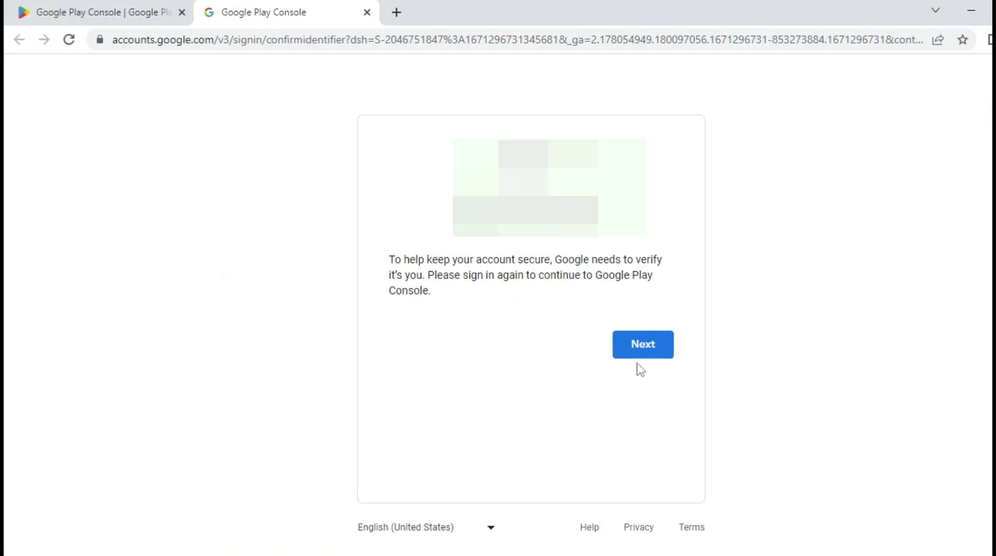
Step: Confirm the Google account with its password to reach the Play Console signup page
left_click(643, 344)
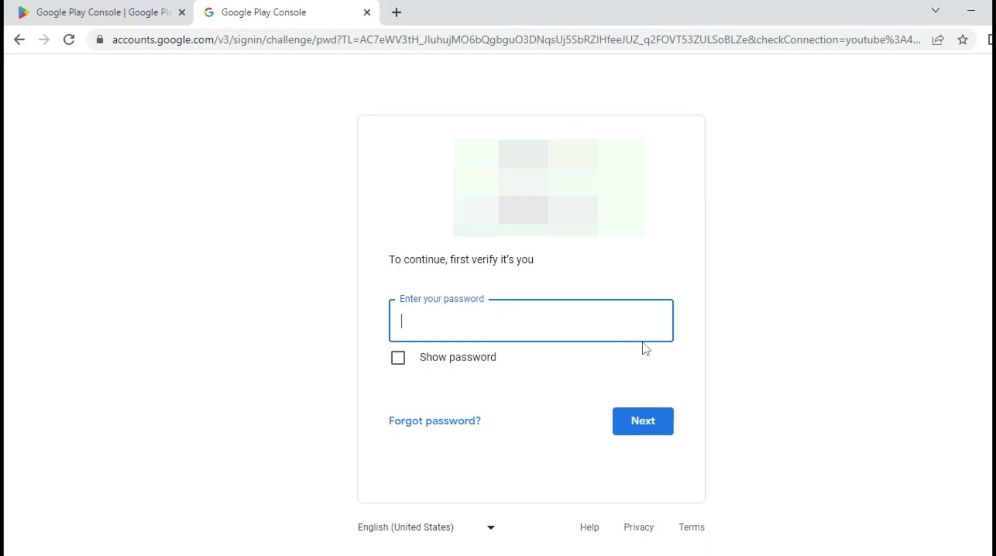
type("•••••••••••••••")
left_click(652, 435)
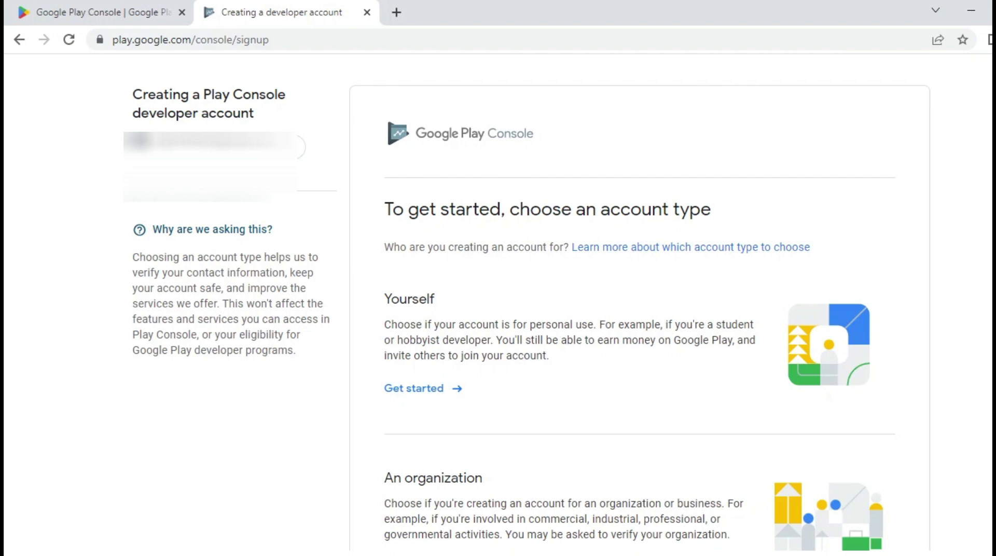
Step: Choose the 'Yourself' developer account type with Get started
scroll(639, 311, "down", 4)
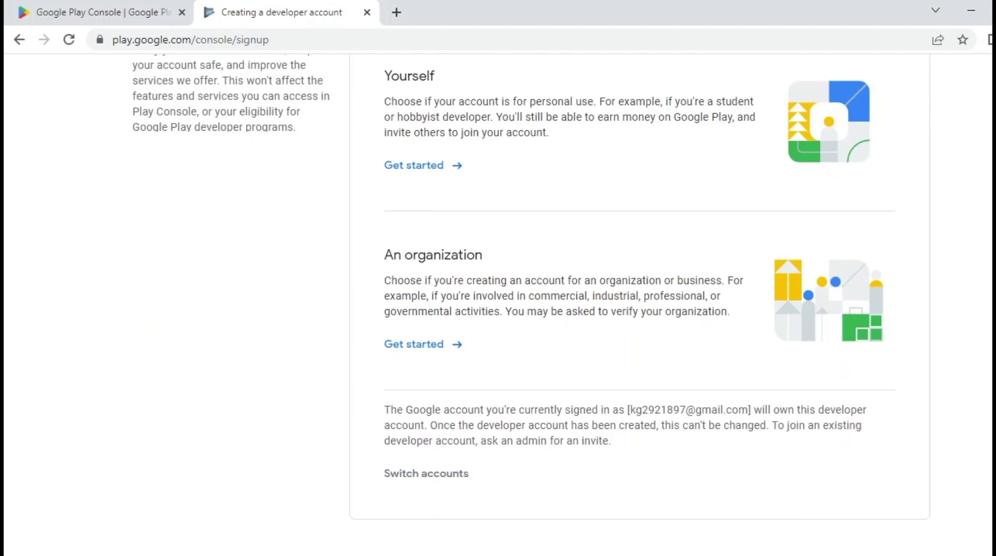
scroll(639, 311, "up", 4)
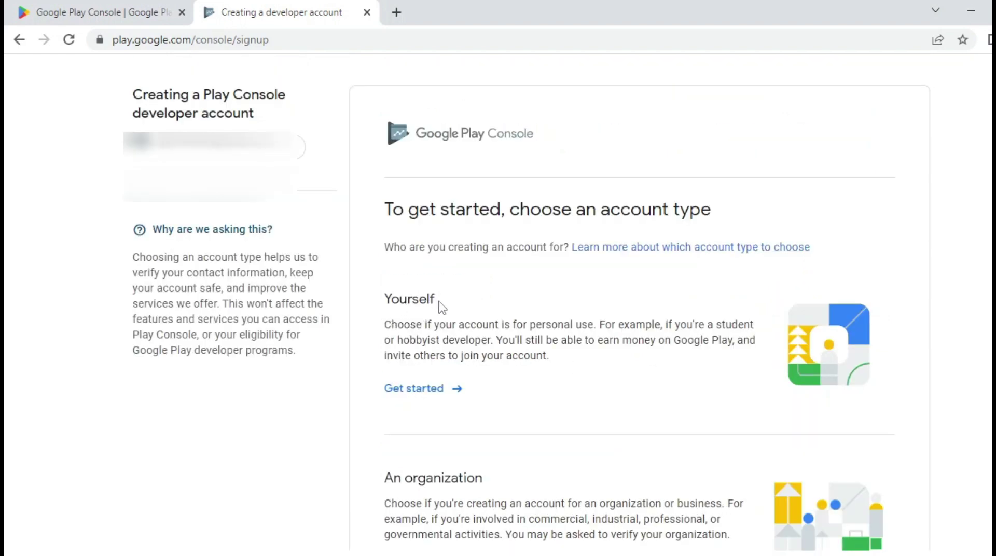
left_click(424, 389)
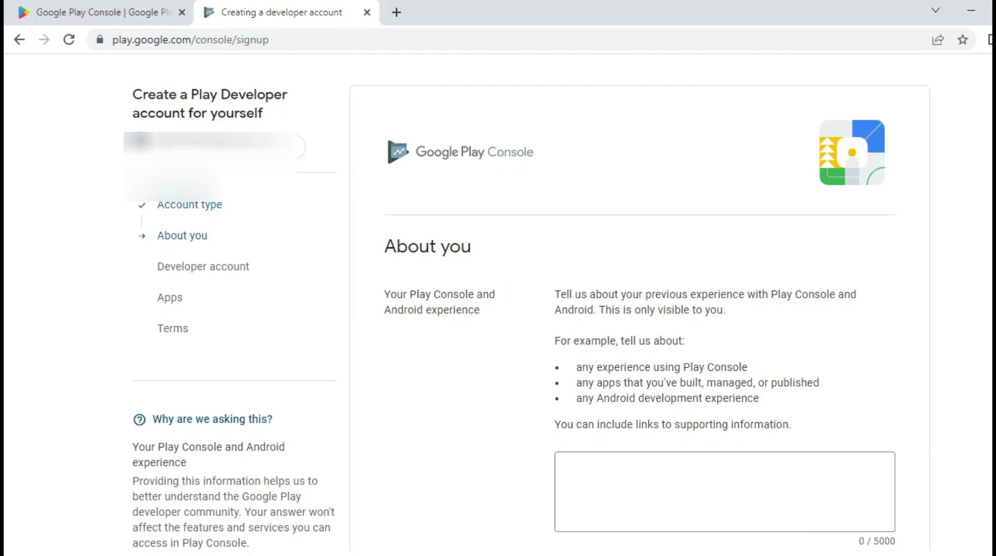
Step: Enter 'First Experience with Google Play console.' as previous experience, fixing the typos
scroll(498, 306, "down", 8)
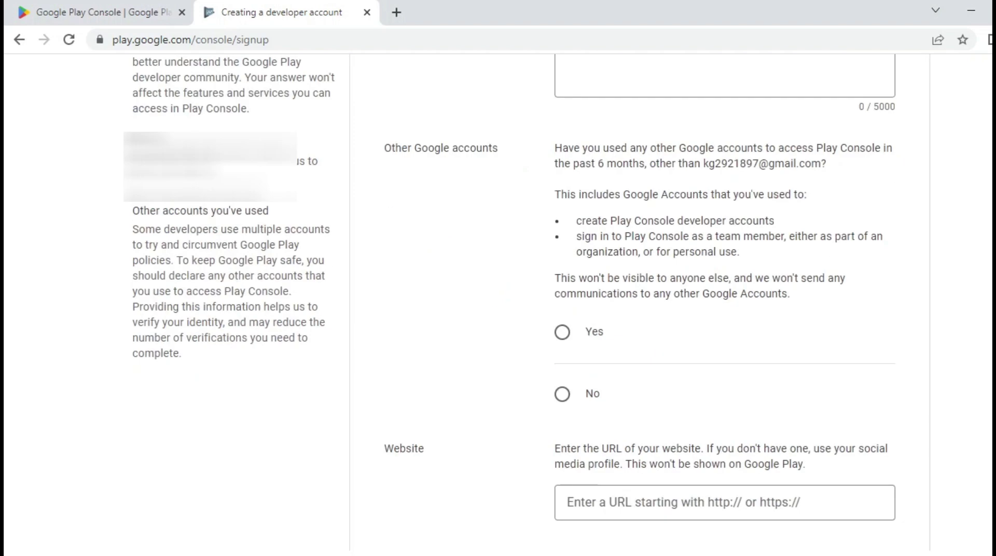
scroll(498, 306, "up", 8)
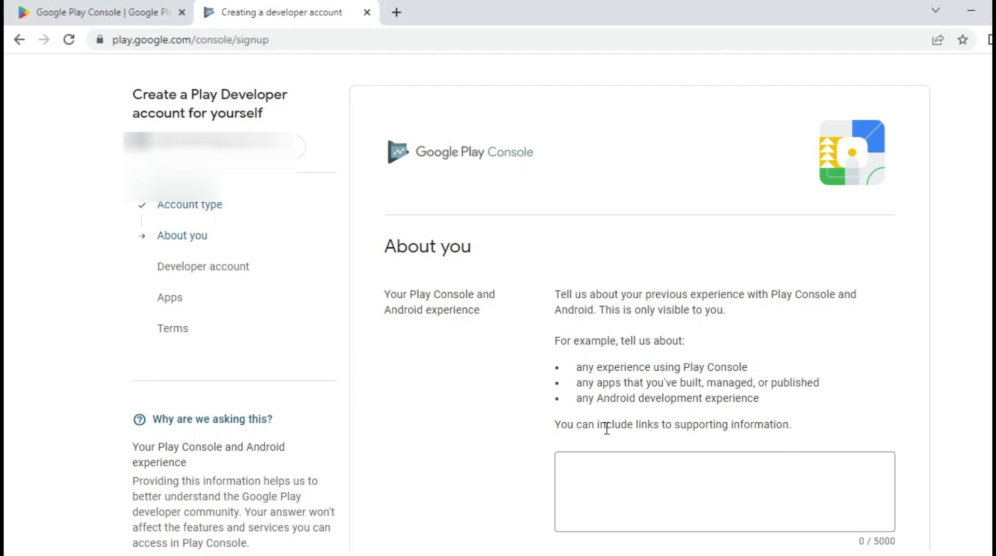
left_click(614, 468)
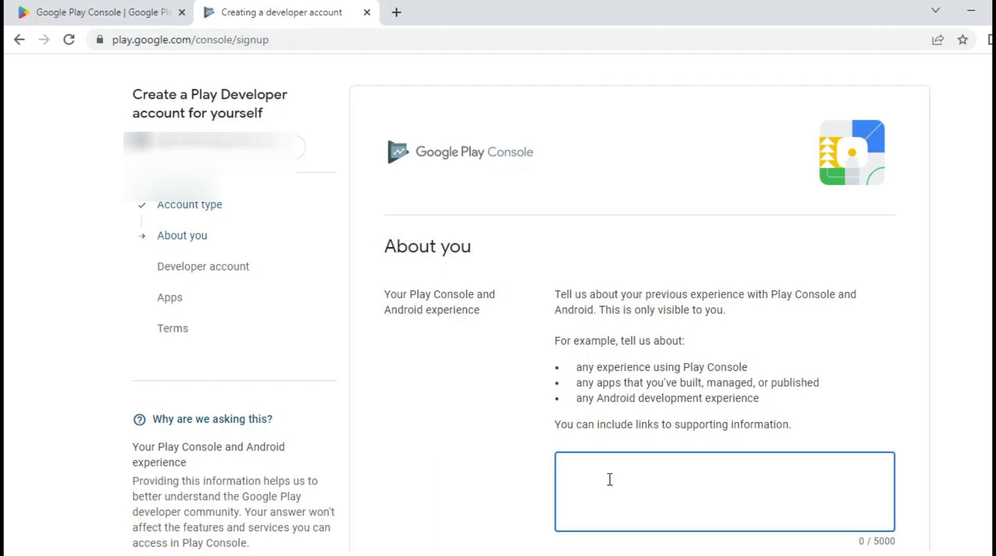
type("First Experince")
key("BackSpace")
key("BackSpace")
key("BackSpace")
key("BackSpace")
key("BackSpace")
key("BackSpace")
key("BackSpace")
type("erience wit")
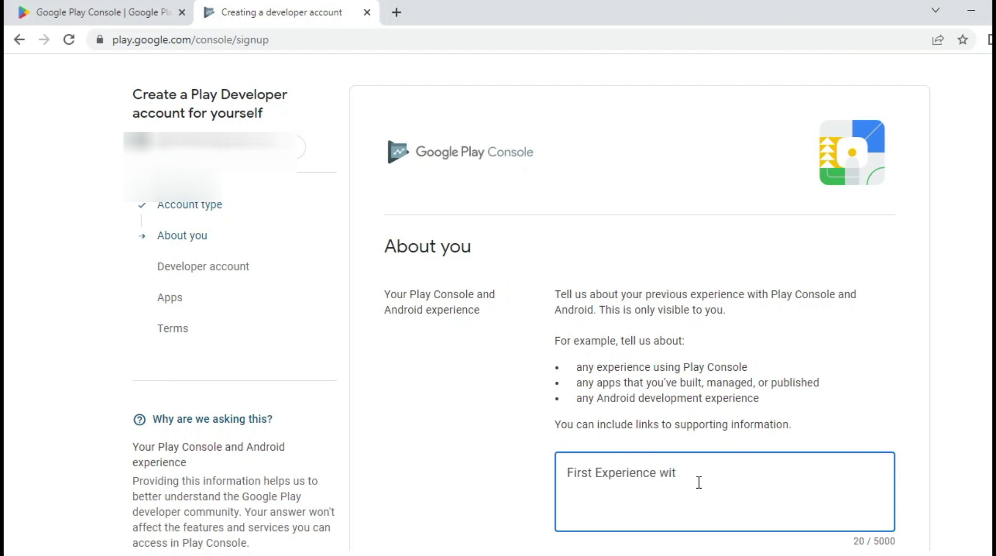
type("h Google Play com")
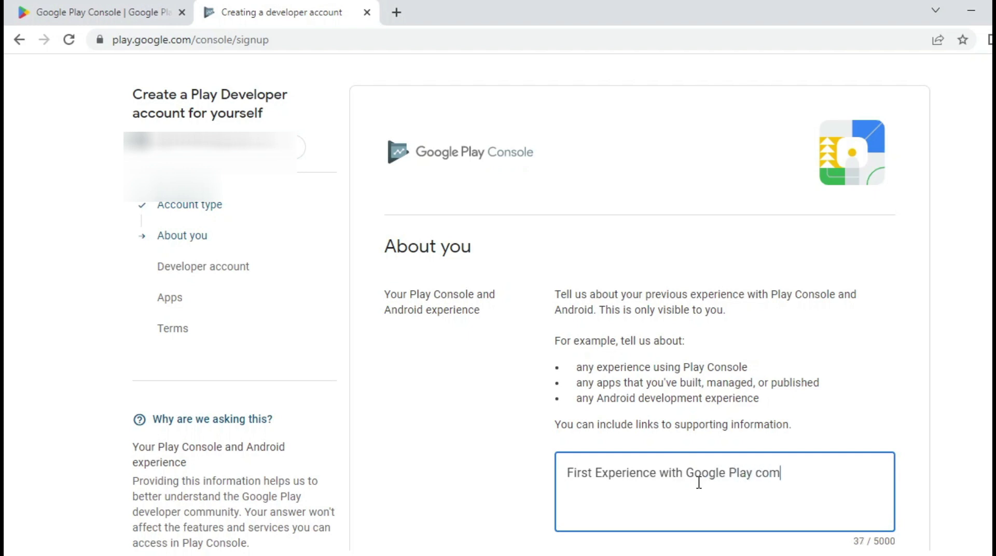
key("BackSpace")
type("nsole.")
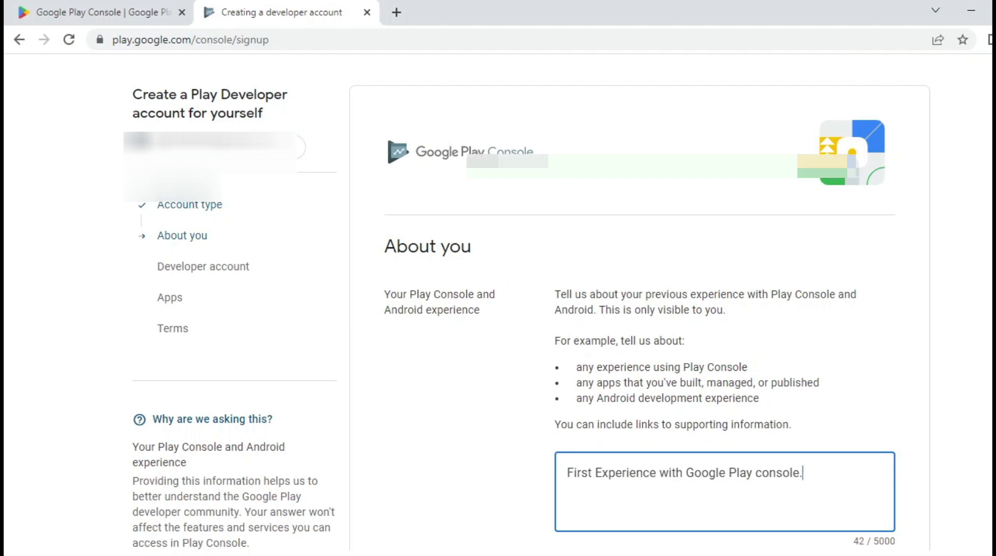
scroll(979, 308, "down", 7)
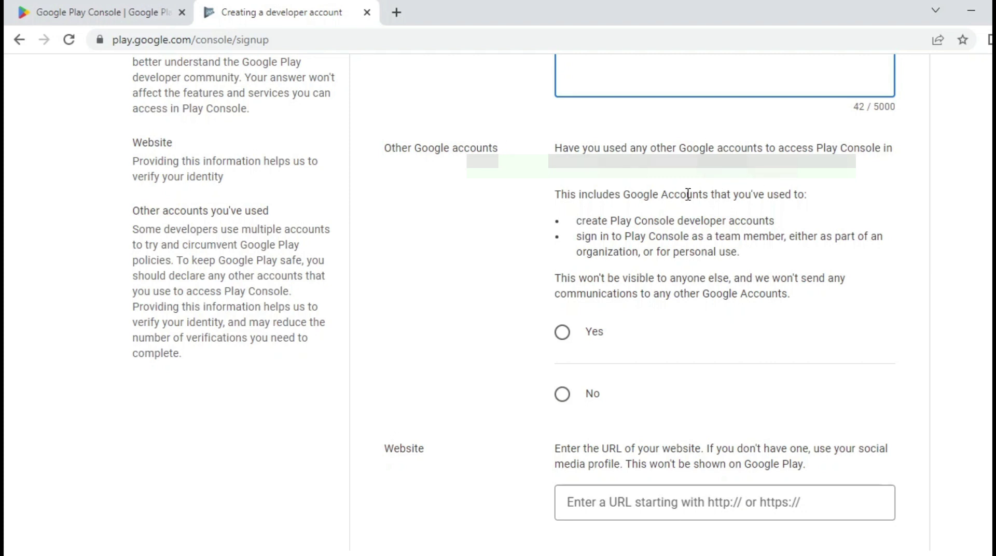
Step: Answer No to other Google accounts, tick no website or social profile, and submit About you
left_click(563, 398)
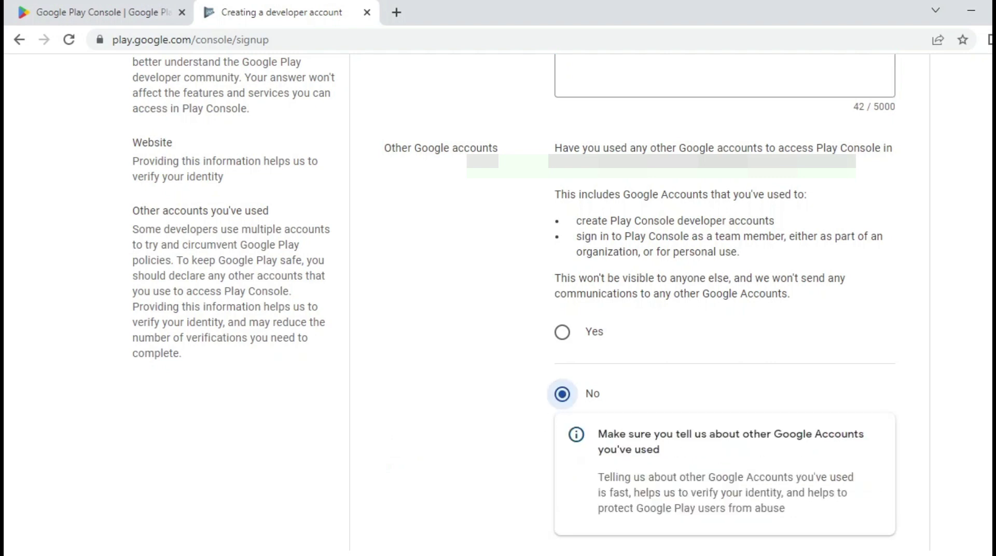
scroll(766, 415, "down", 5)
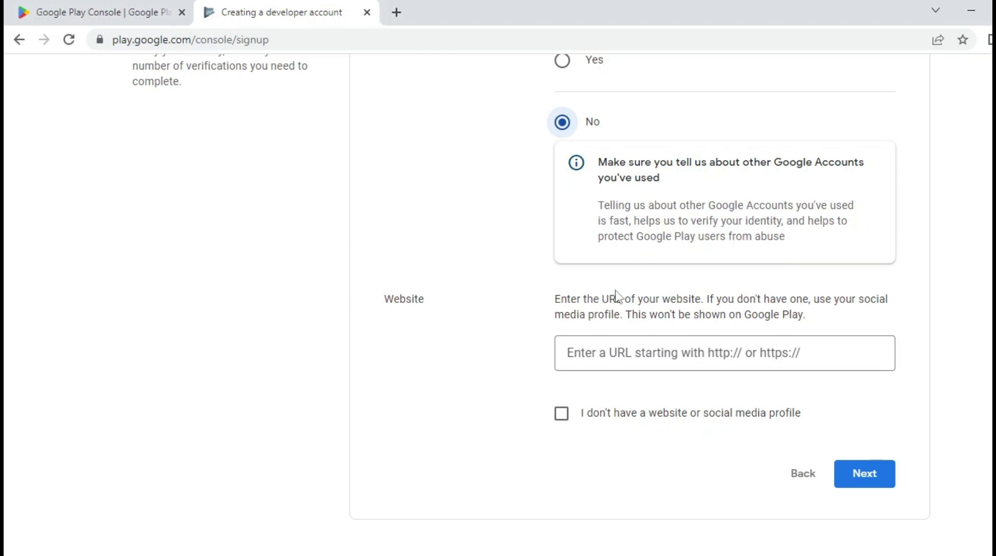
left_click(567, 418)
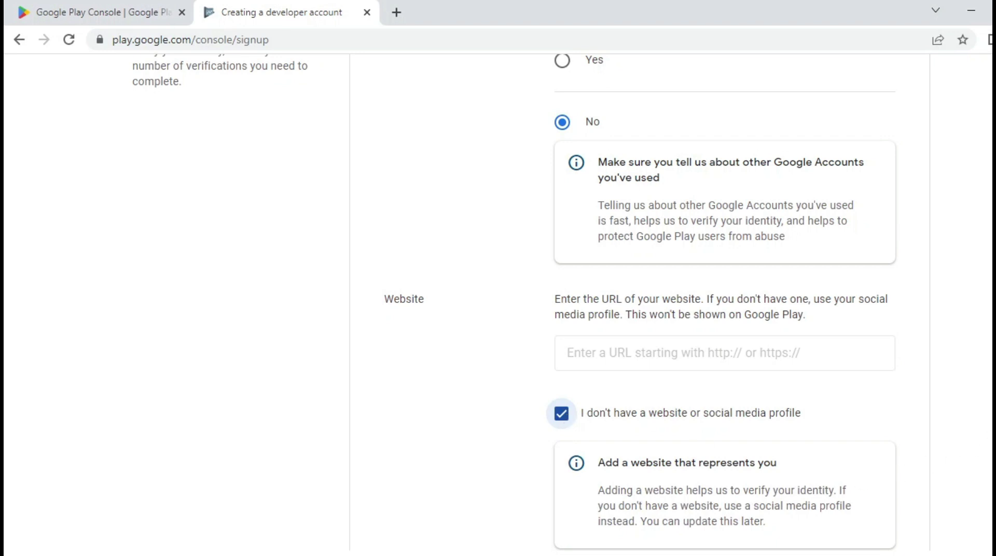
scroll(502, 206, "down", 3)
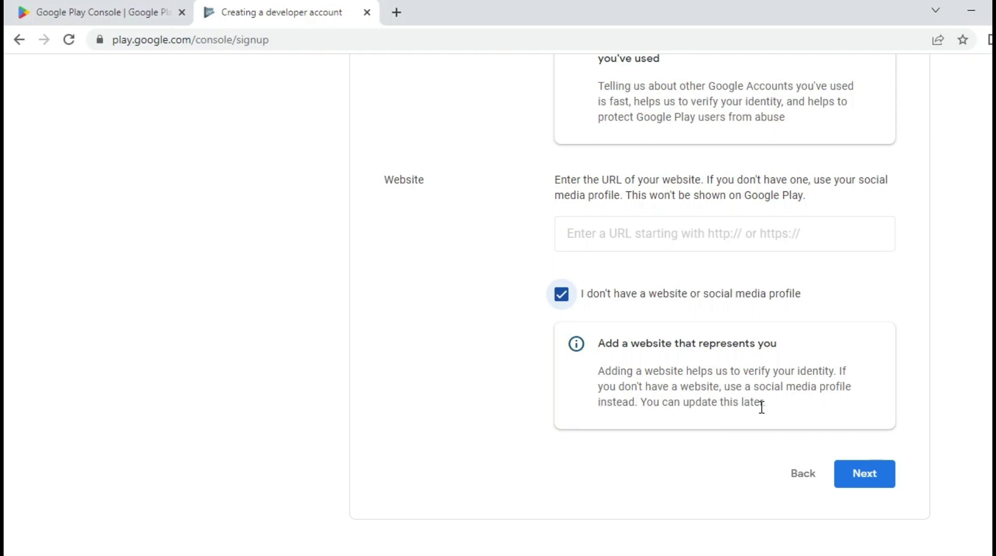
left_click(881, 472)
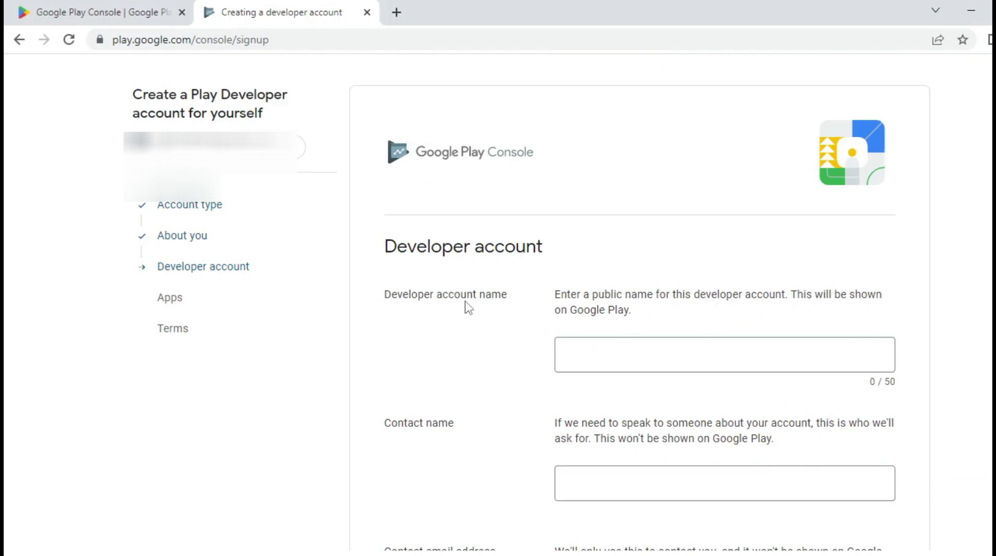
Step: Enter 'R U Know' as the developer account name and fill in the contact person's name
left_click(646, 358)
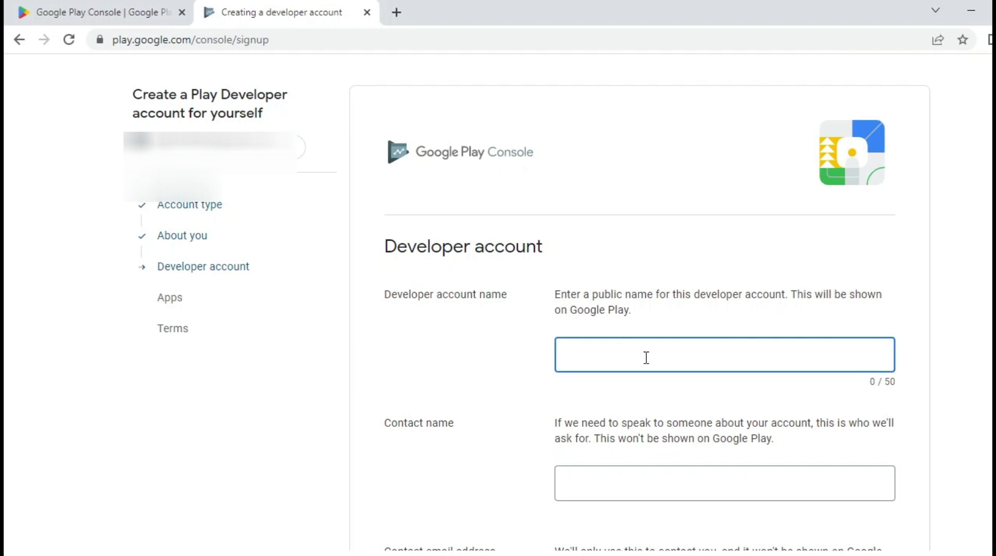
type("R U Know")
left_click(602, 478)
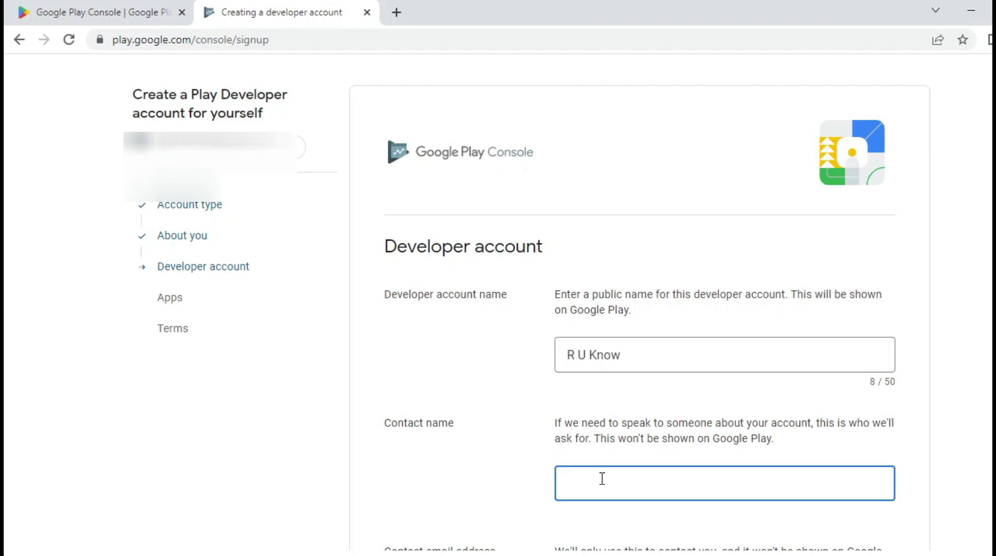
type("Khalid")
key("Tab")
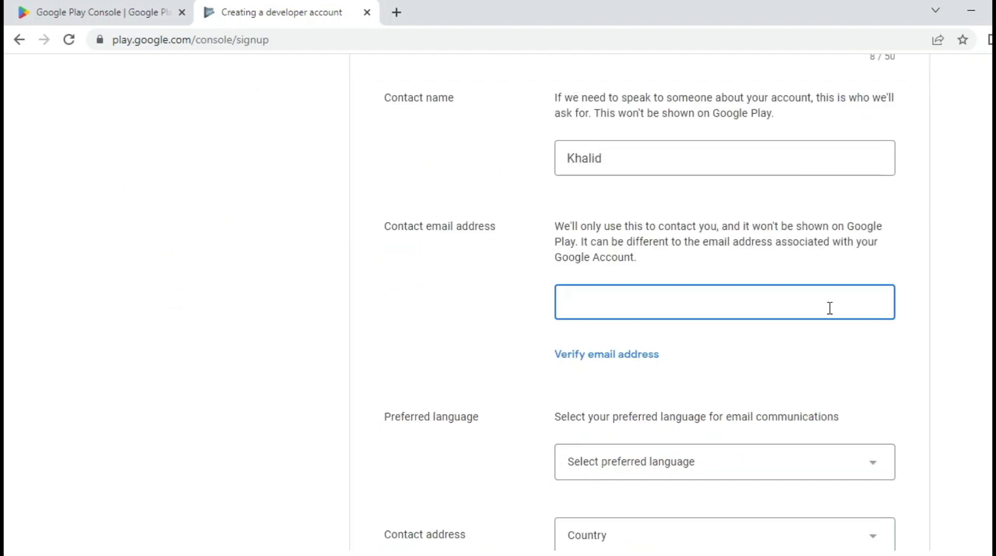
Step: Paste in the contact e-mail address and request its verification
key("ctrl+v")
key("Tab")
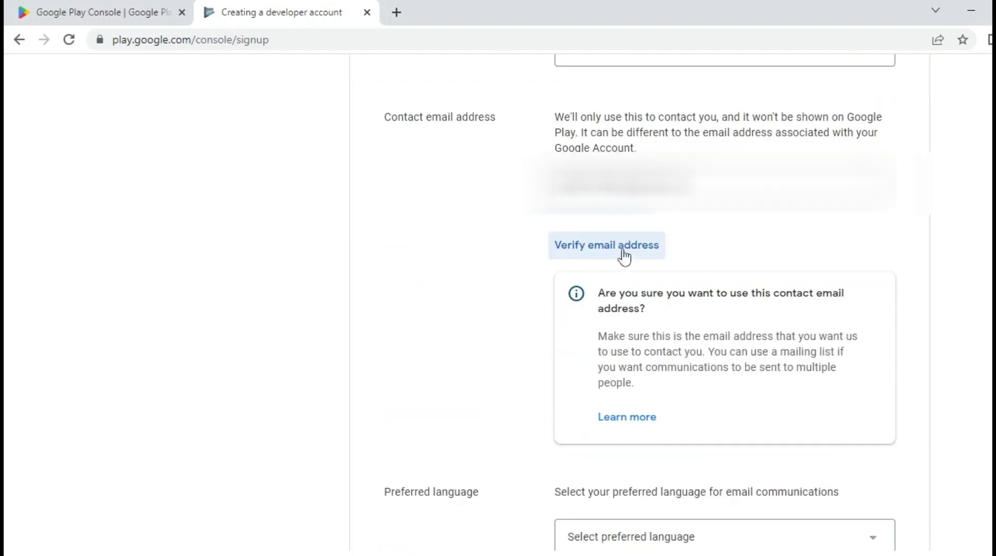
left_click(624, 256)
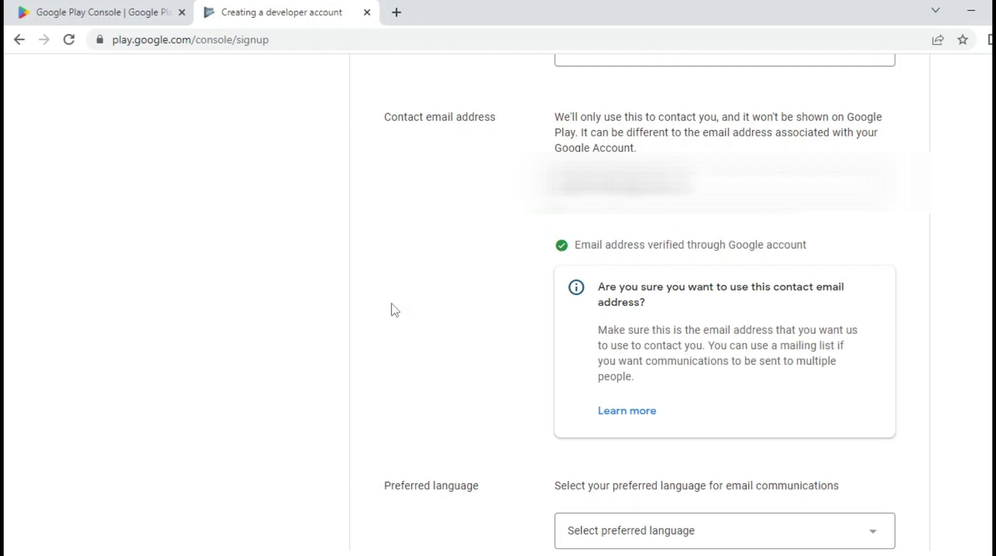
key("Tab")
key("Tab")
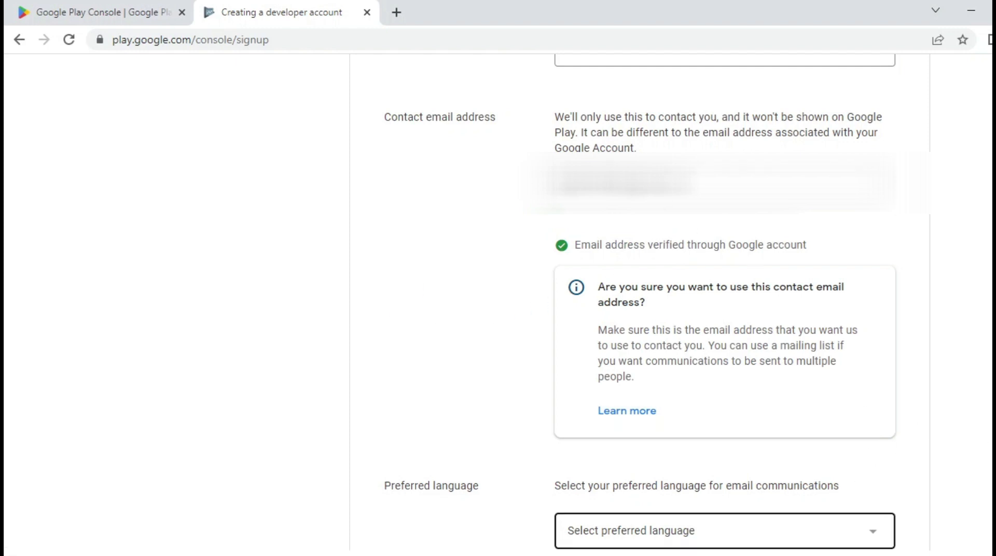
Step: Set the preferred language to English and the contact address country to Pakistan
scroll(638, 301, "down", 7)
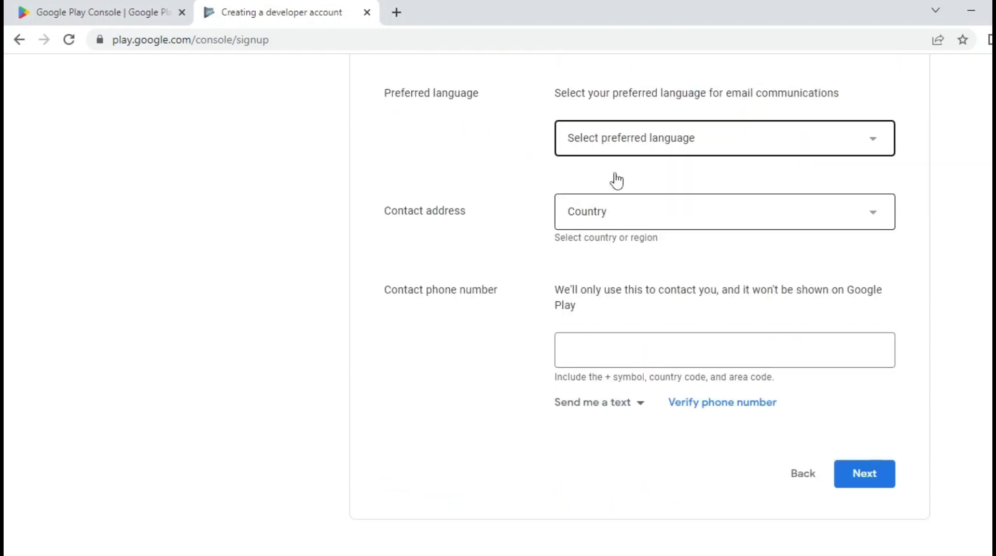
left_click(875, 146)
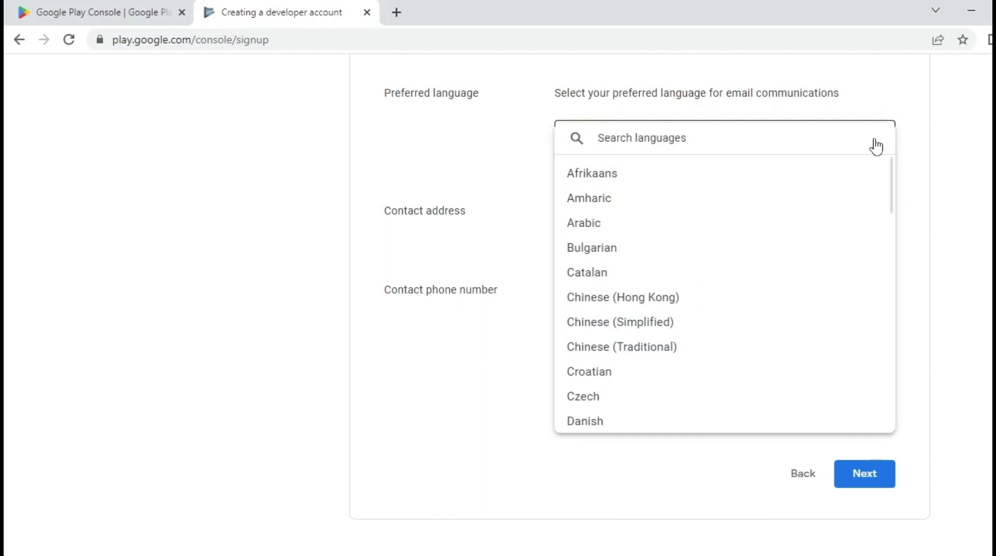
type("e")
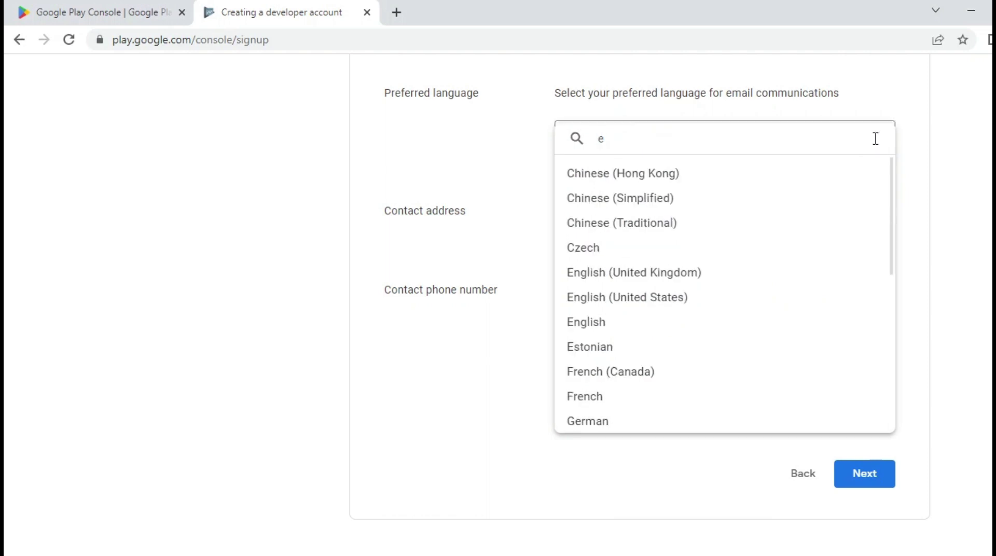
left_click(592, 326)
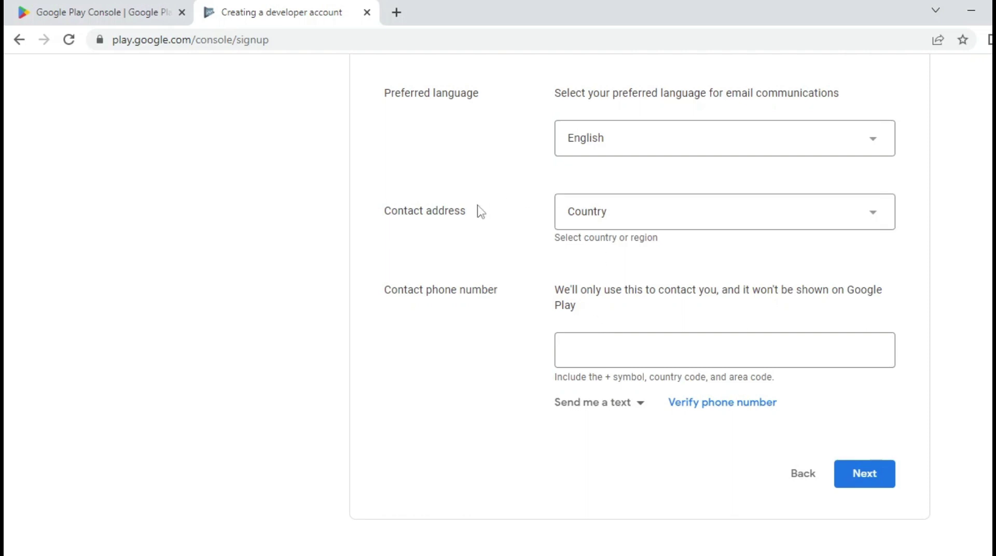
left_click(872, 214)
key("p")
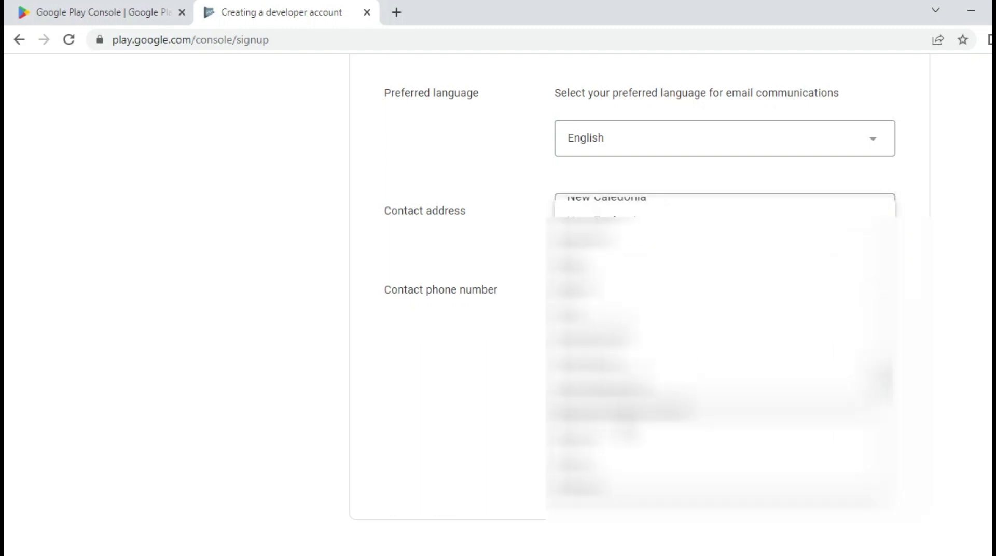
key("Return")
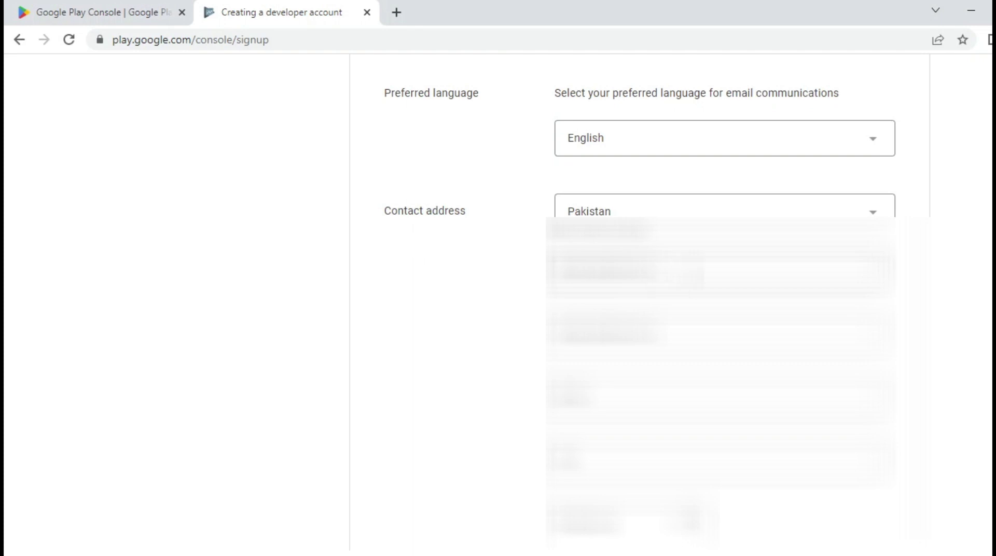
Step: Fill in the two contact address lines and the postal code
left_click(721, 271)
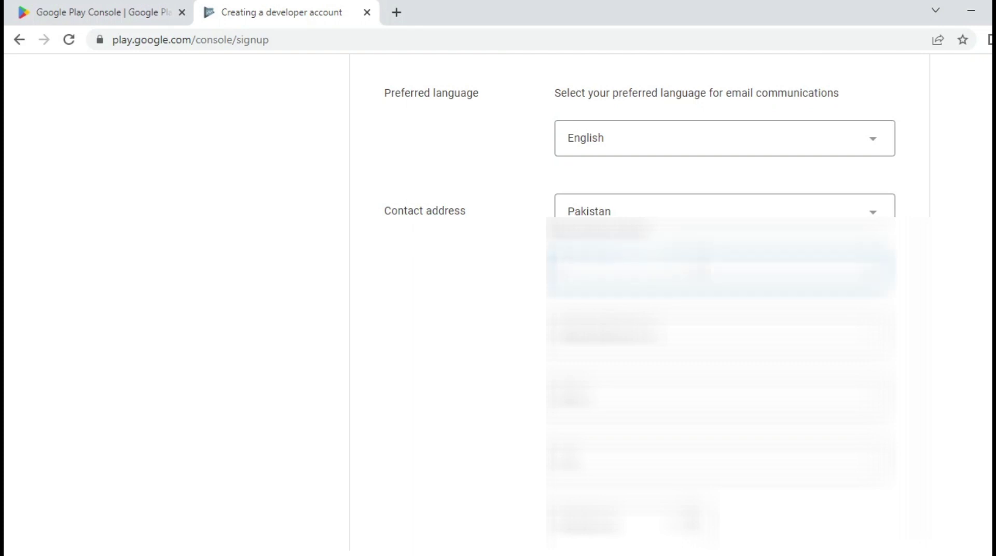
key("Tab")
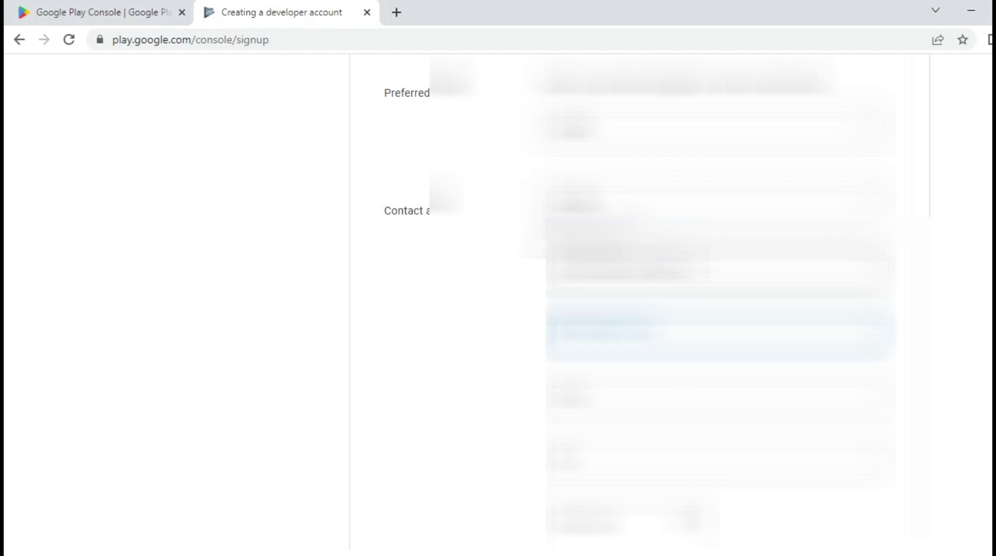
key("Tab")
key("Tab")
key("Tab")
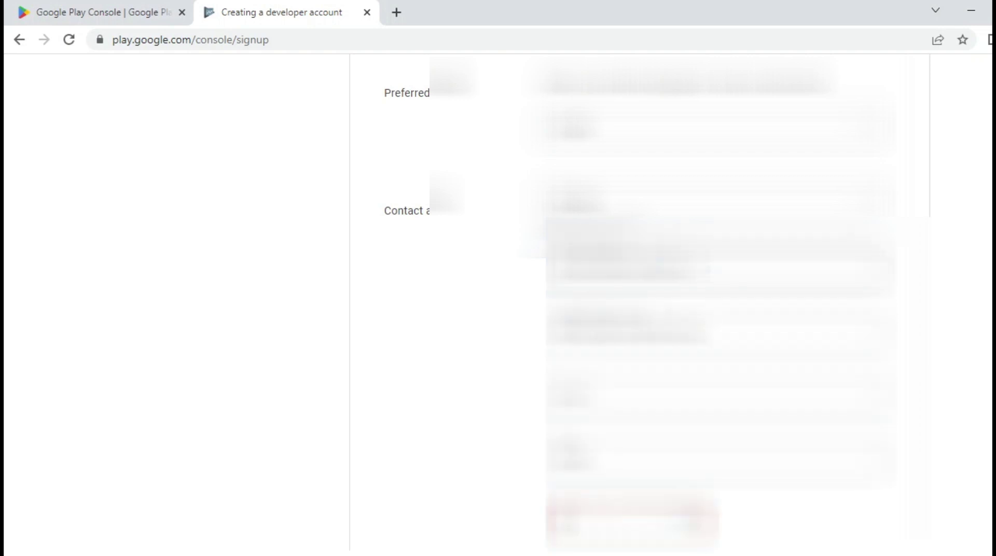
type("54000")
key("Tab")
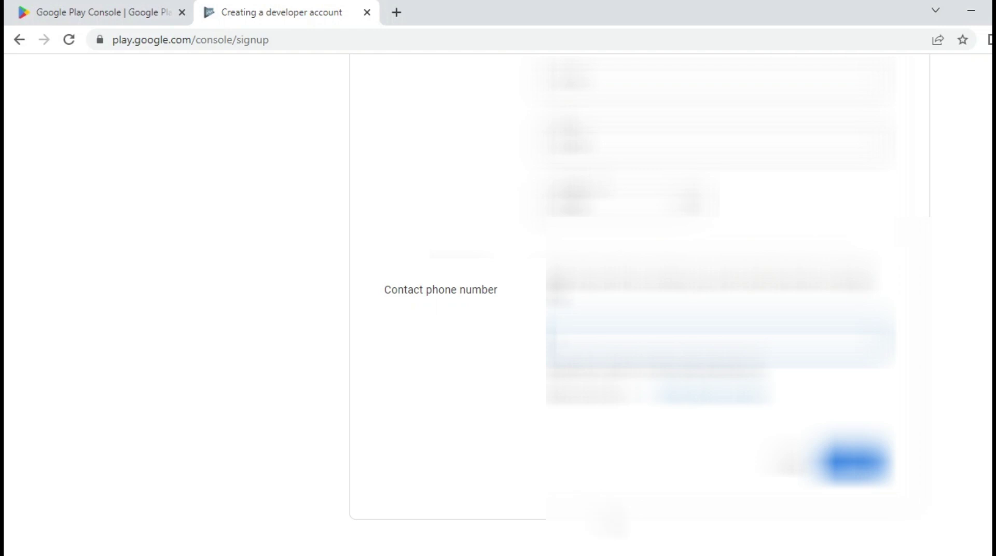
Step: Verify the contact phone number with the texted six-digit code, then continue to the Apps step
left_click(776, 523)
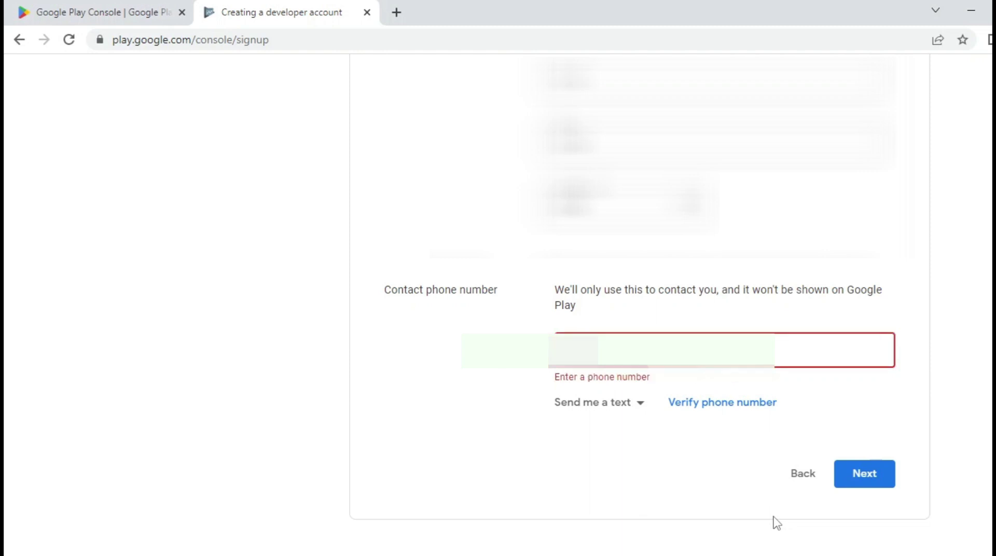
key("shift+Tab")
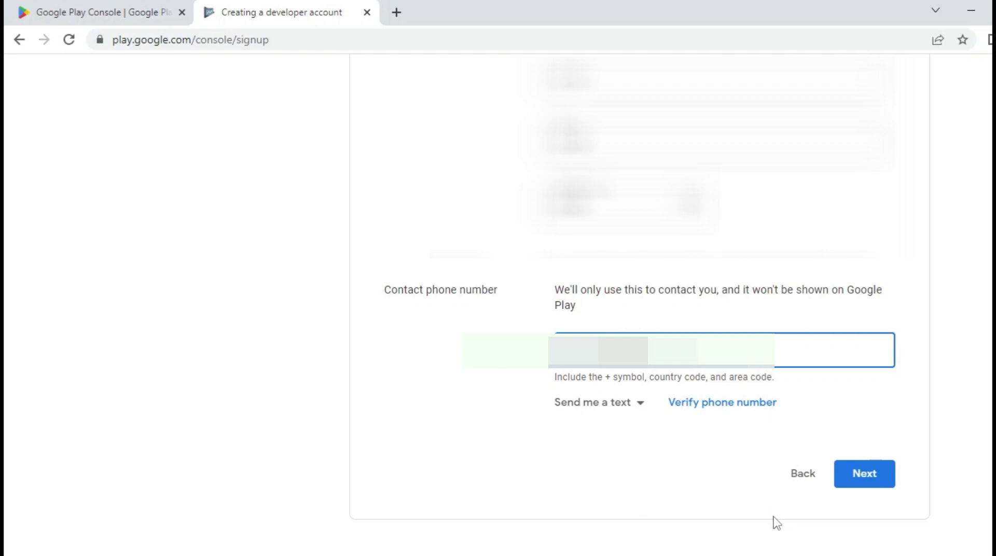
left_click(722, 414)
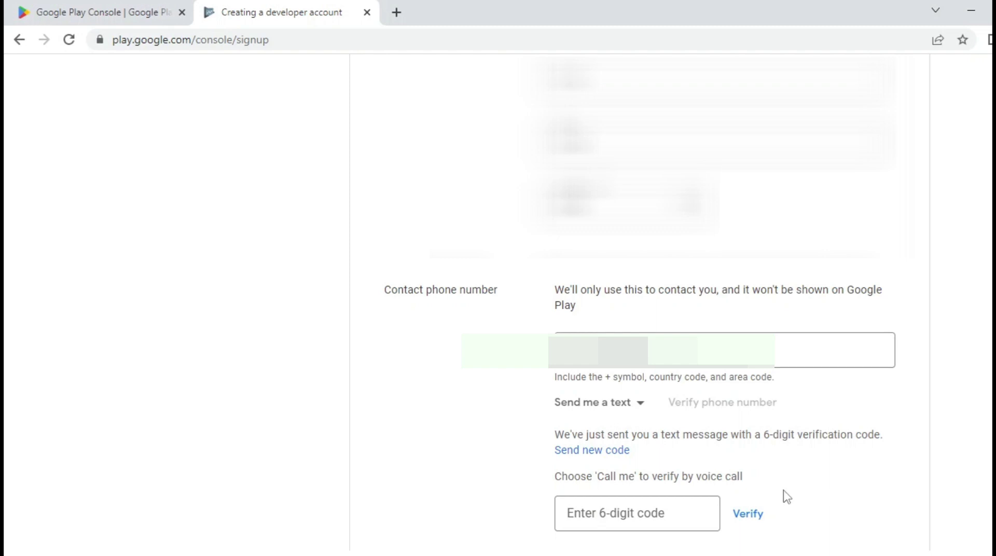
left_click(638, 520)
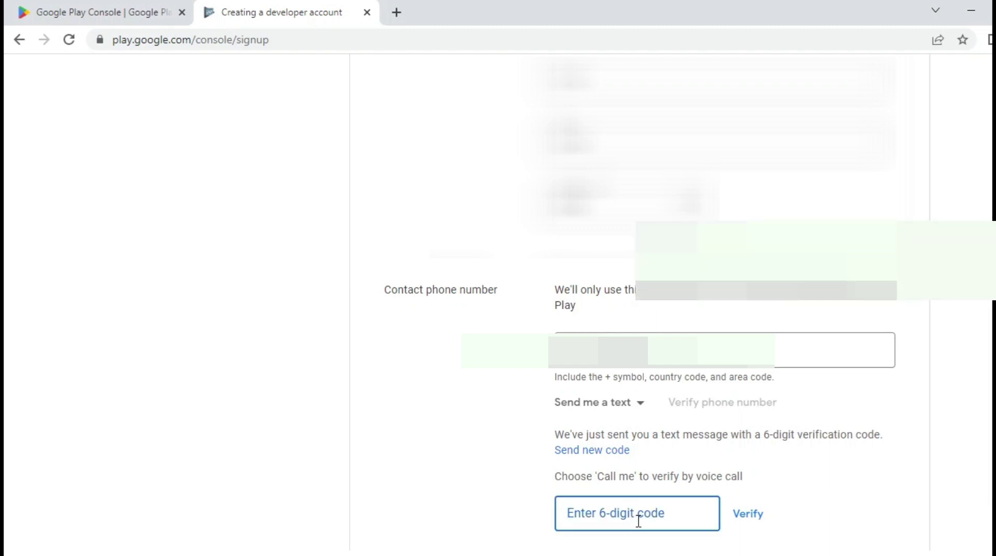
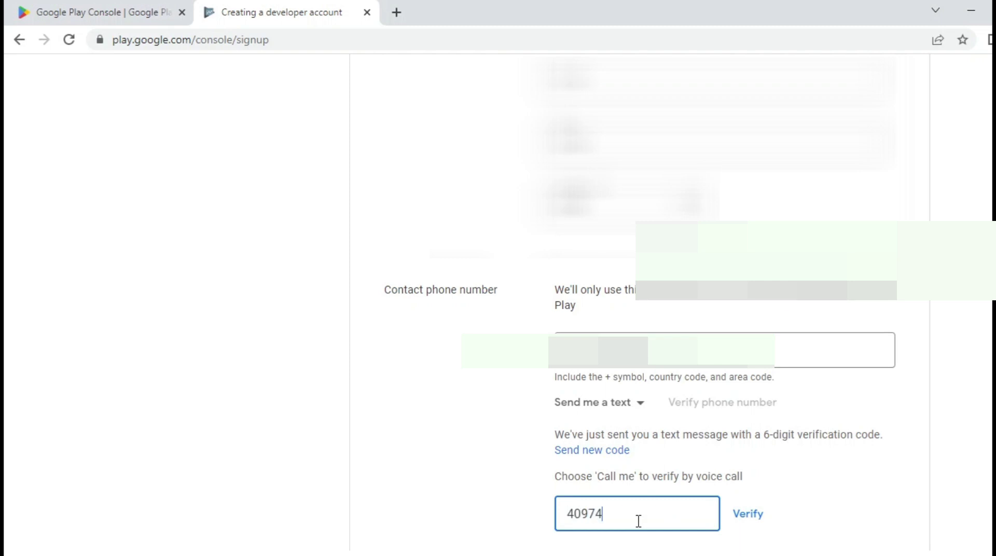
left_click(748, 519)
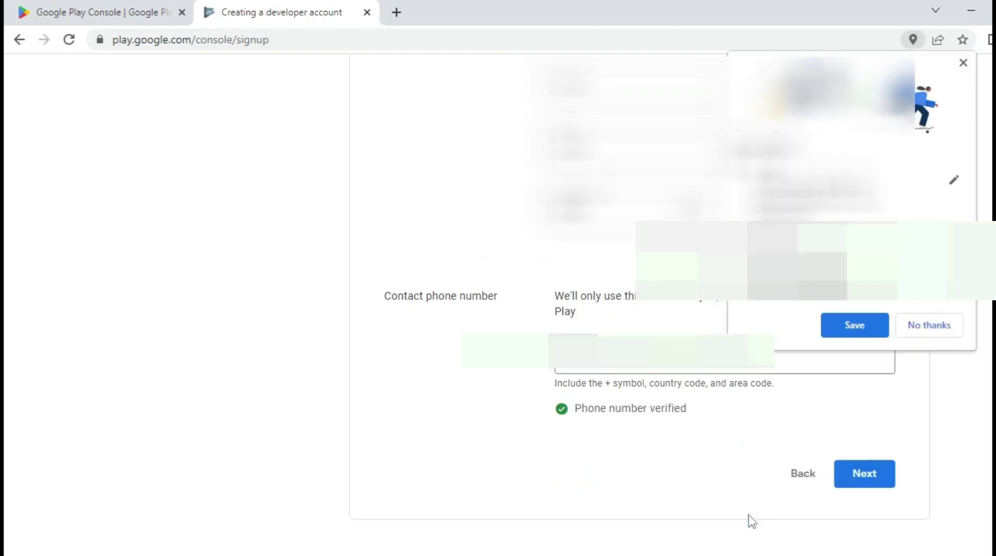
left_click(859, 333)
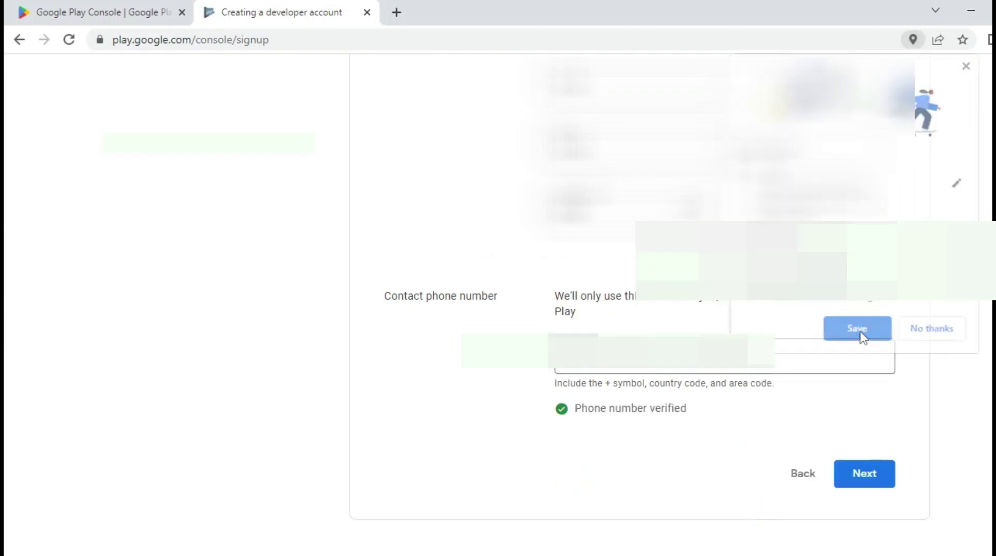
left_click(873, 480)
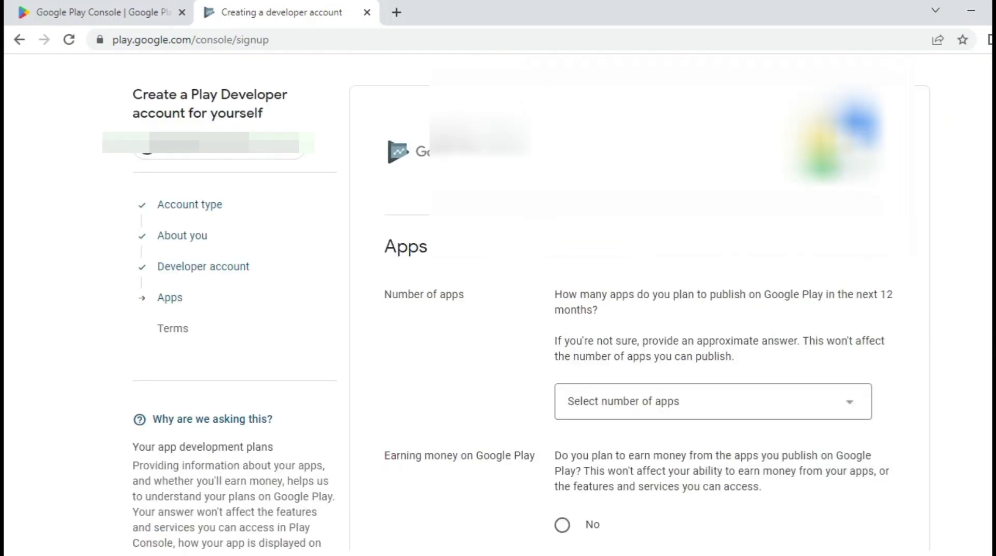
Step: Set planned apps to 'More than 10' and earning money to 'I don't know yet'
scroll(497, 301, "down", 8)
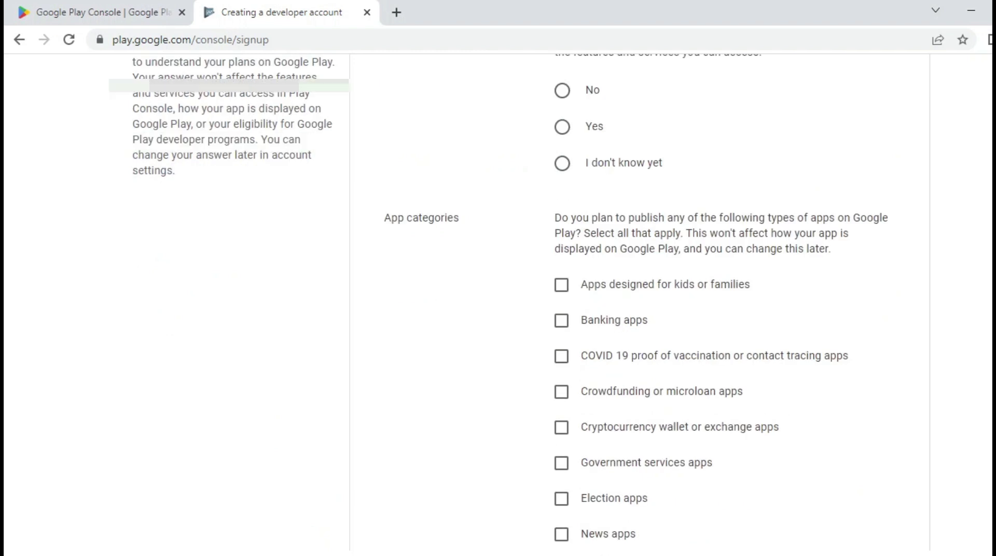
scroll(498, 300, "up", 1)
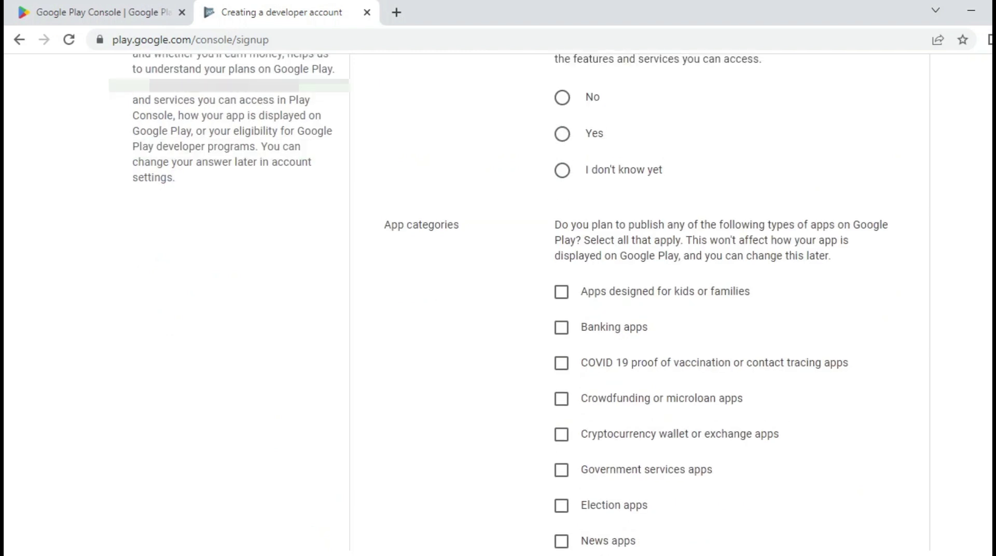
scroll(497, 301, "up", 7)
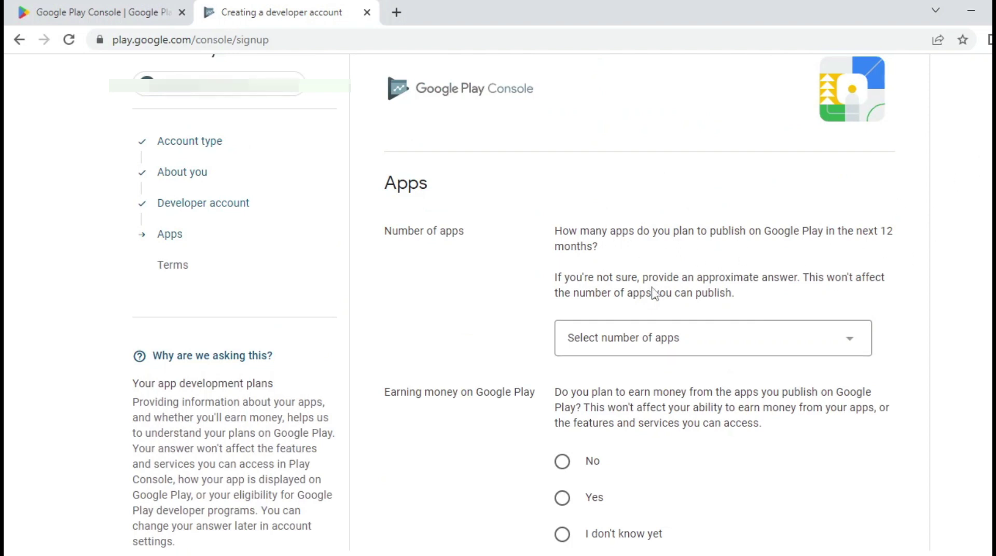
left_click(853, 345)
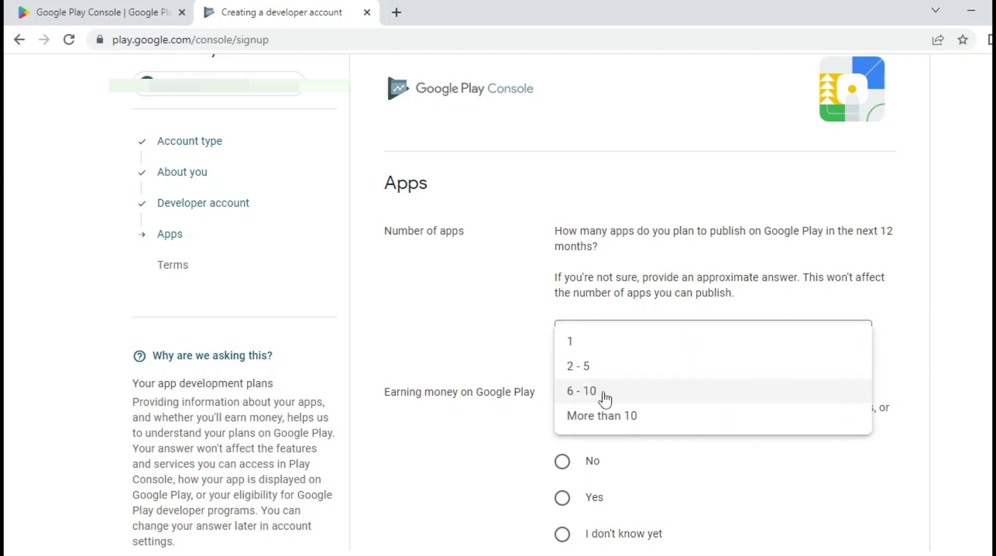
left_click(622, 414)
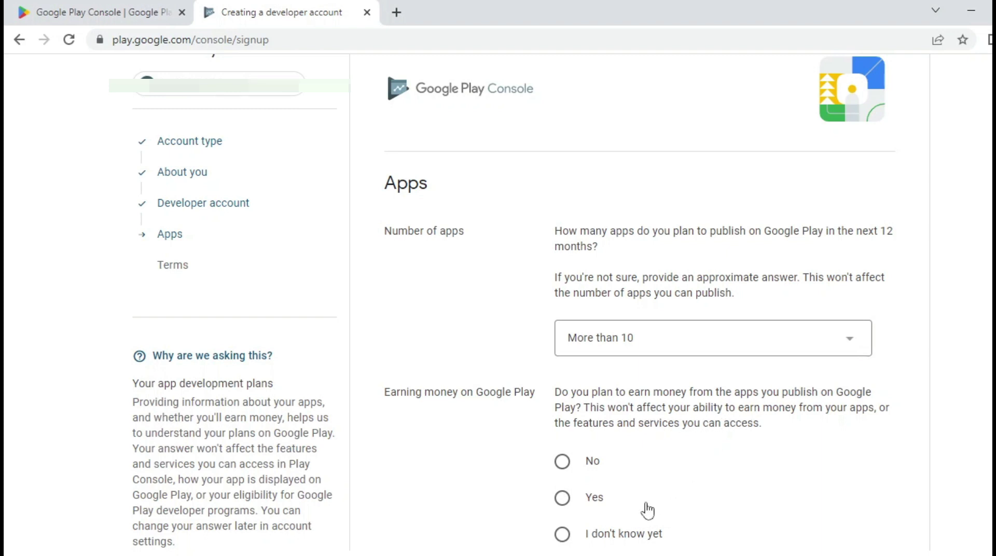
left_click(561, 536)
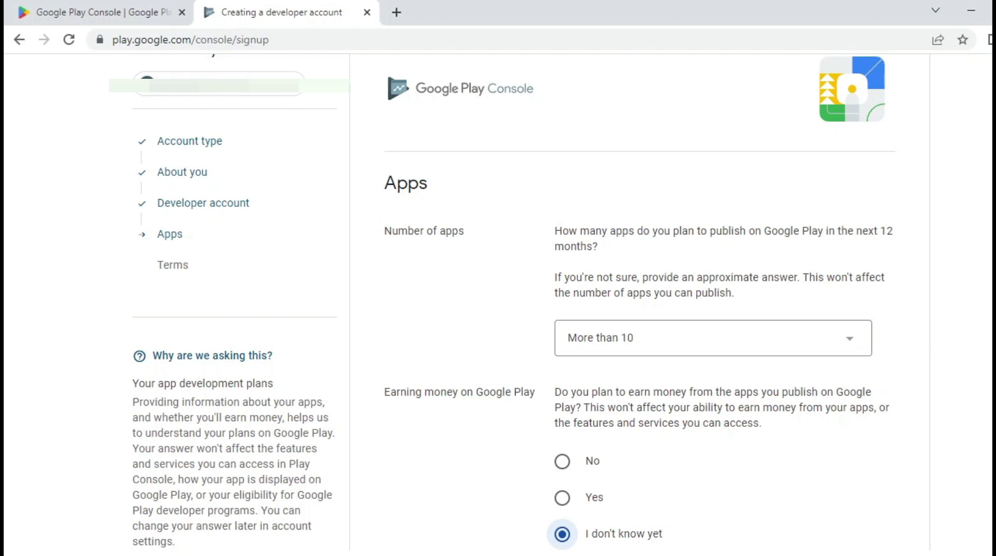
Step: Tick the kids/families, banking, COVID-19 vaccination, crowdfunding, cryptocurrency and government services app categories
scroll(513, 300, "down", 4)
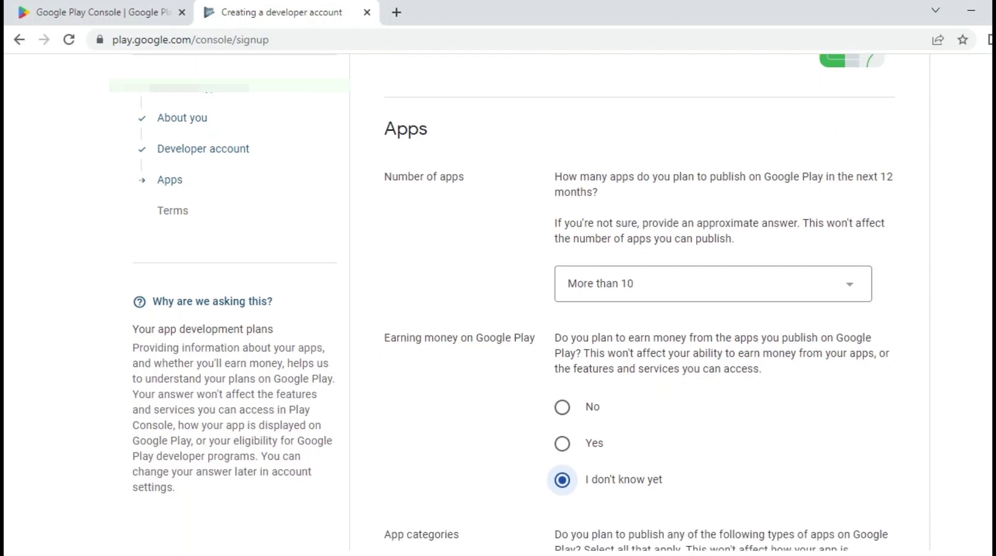
scroll(514, 301, "down", 5)
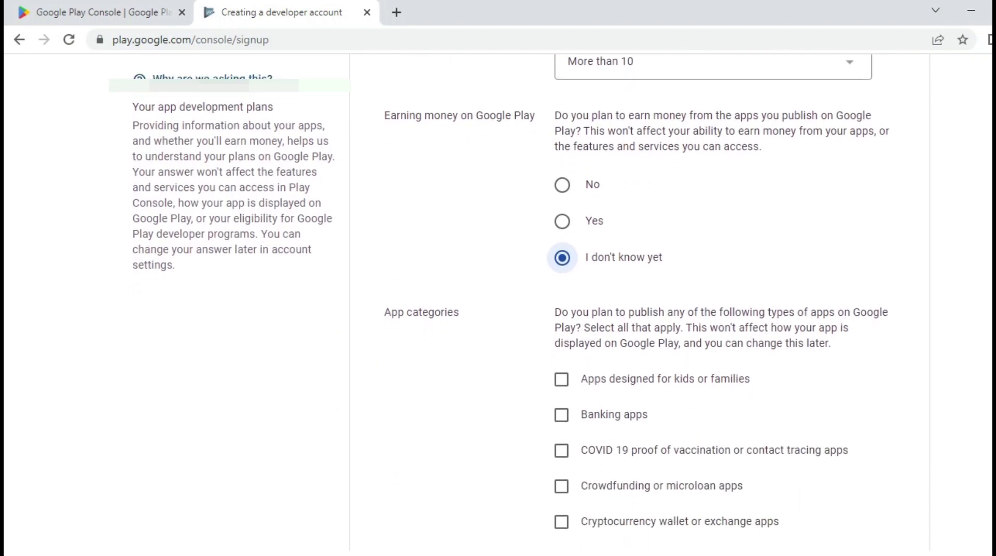
scroll(513, 301, "down", 2)
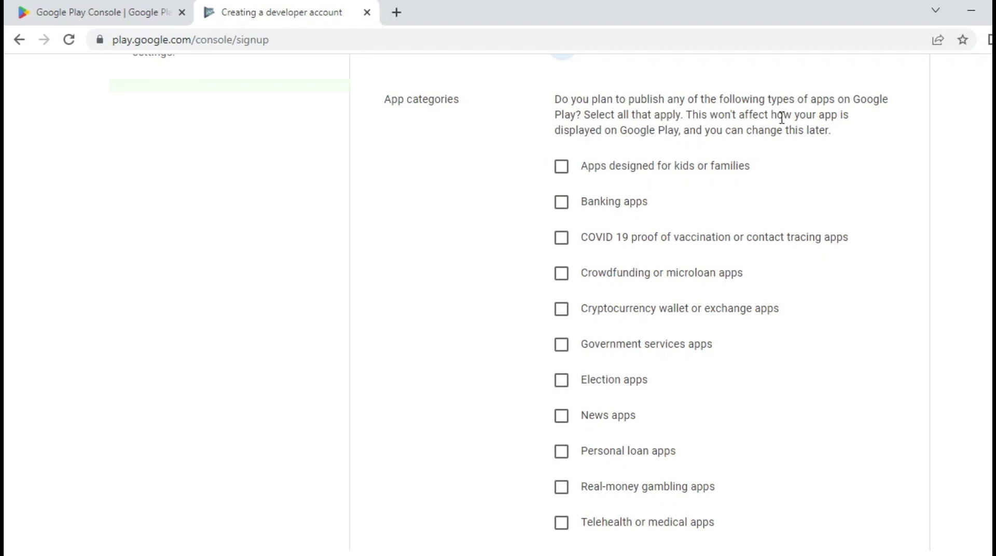
left_click(563, 167)
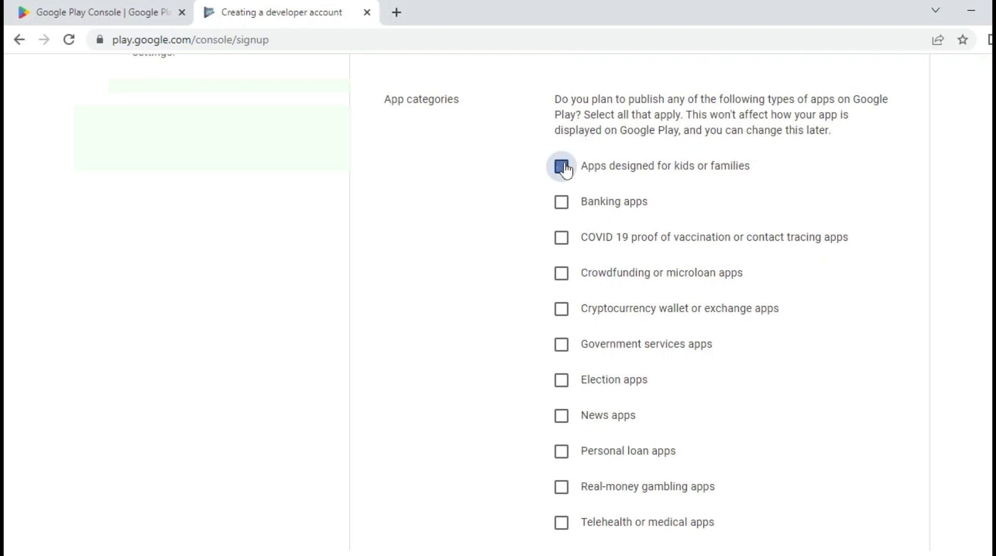
left_click(561, 201)
left_click(561, 237)
left_click(561, 273)
left_click(561, 309)
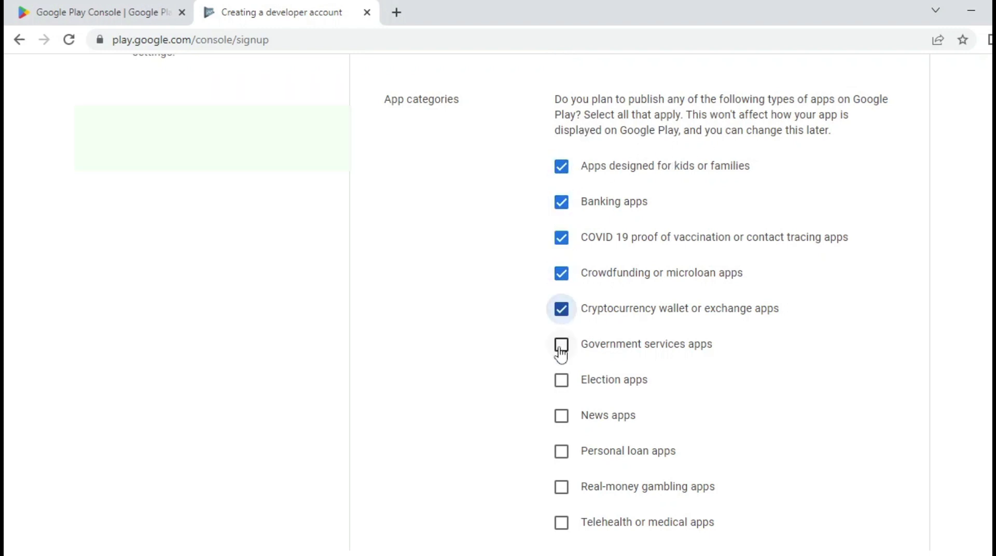
left_click(561, 344)
Step: Tick election, news, personal loan, real-money gambling, telehealth and tobacco categories, then continue to Terms
left_click(561, 380)
left_click(561, 416)
left_click(561, 451)
left_click(561, 486)
left_click(561, 522)
scroll(561, 518, "down", 3)
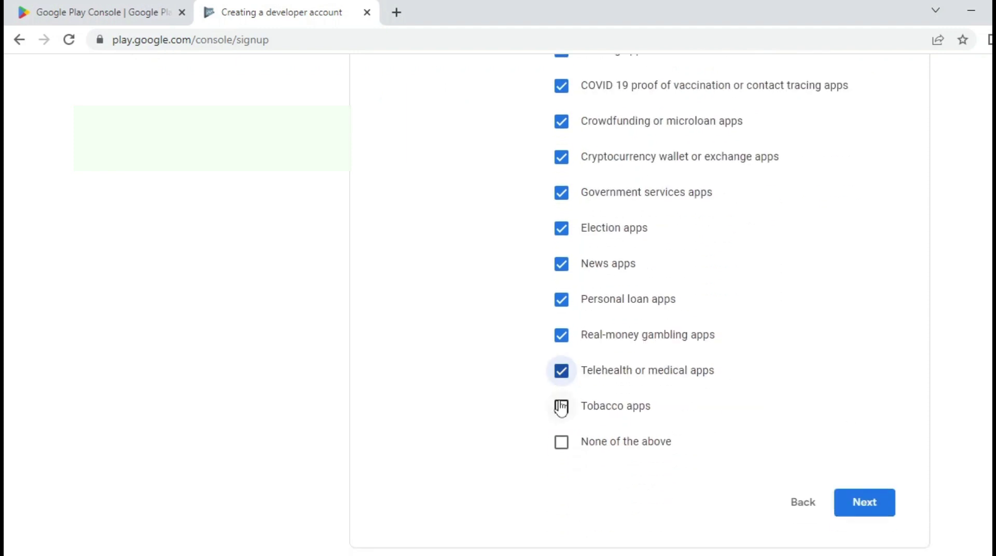
left_click(561, 407)
left_click(874, 503)
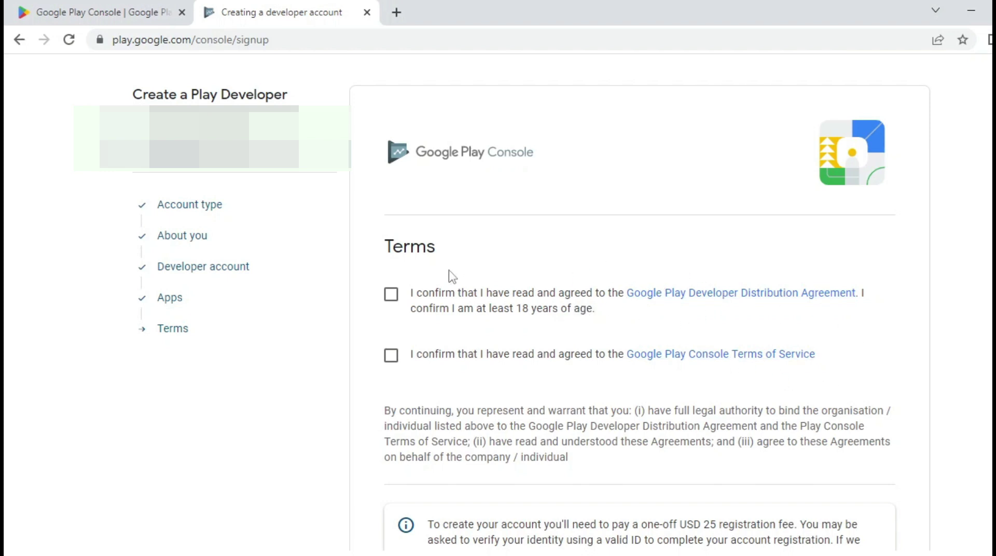
Step: Accept the Developer Distribution Agreement and Play Console Terms of Service, then choose 'Create account and pay'
left_click(391, 294)
left_click(391, 355)
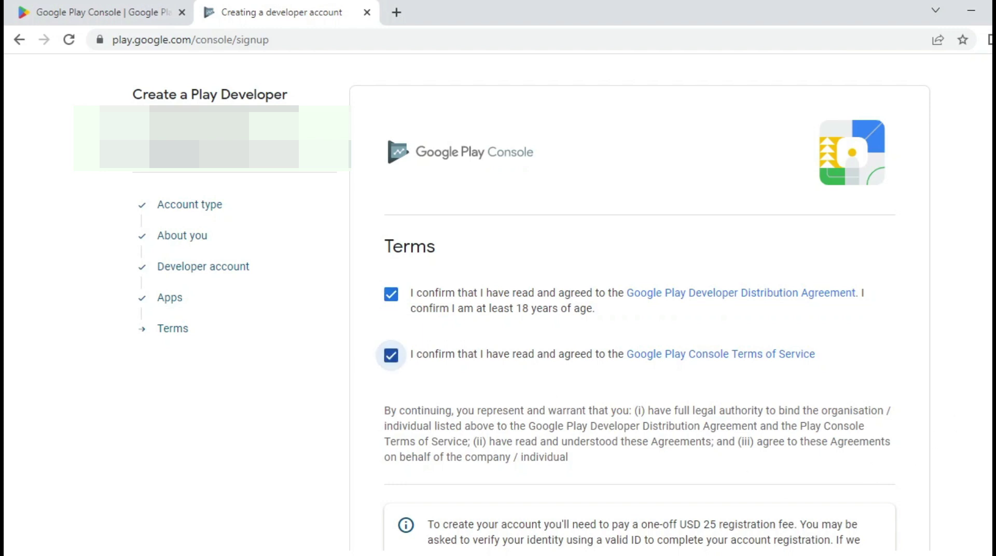
scroll(515, 305, "down", 2)
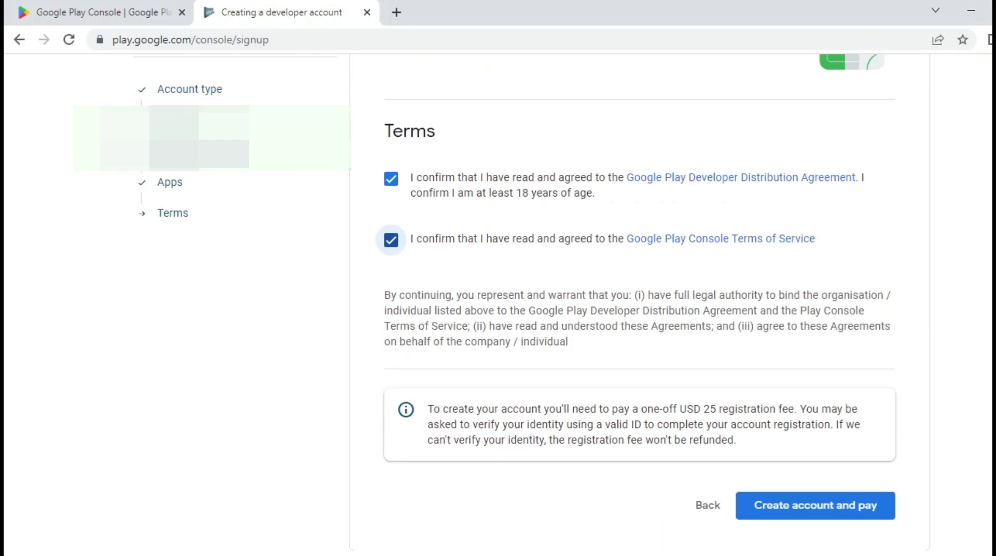
left_click(820, 510)
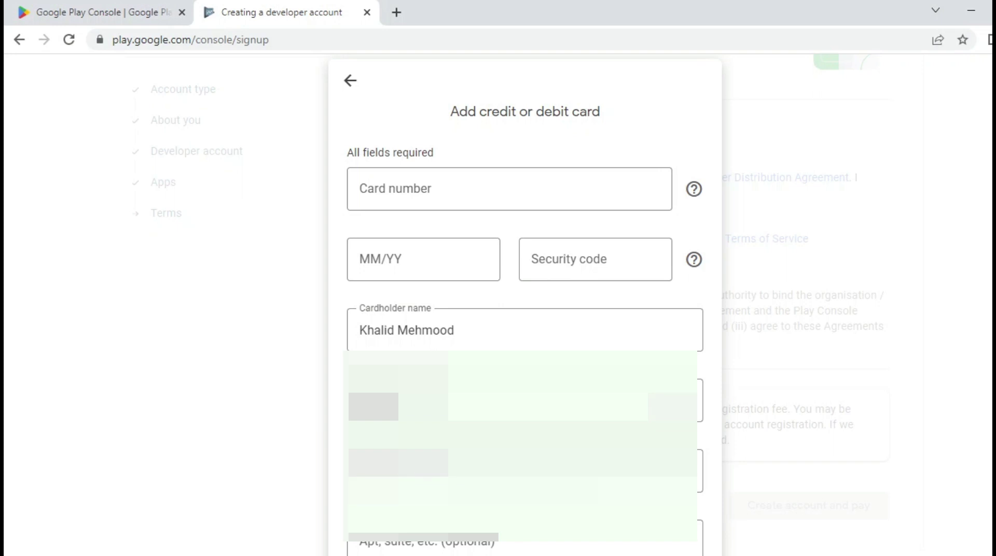
Step: Leave the card form for the $25.00 purchase summary and open a new browser tab
left_click(350, 80)
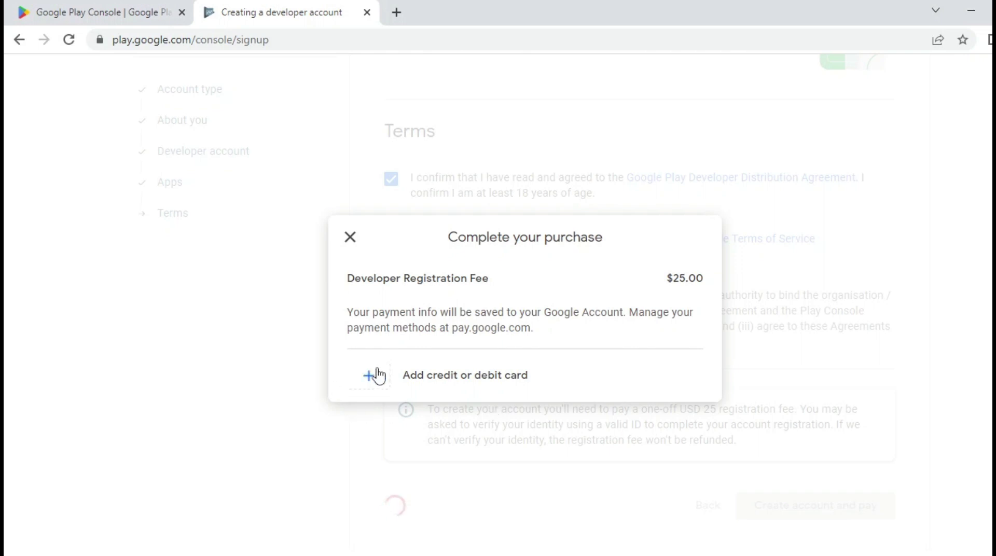
left_click(397, 7)
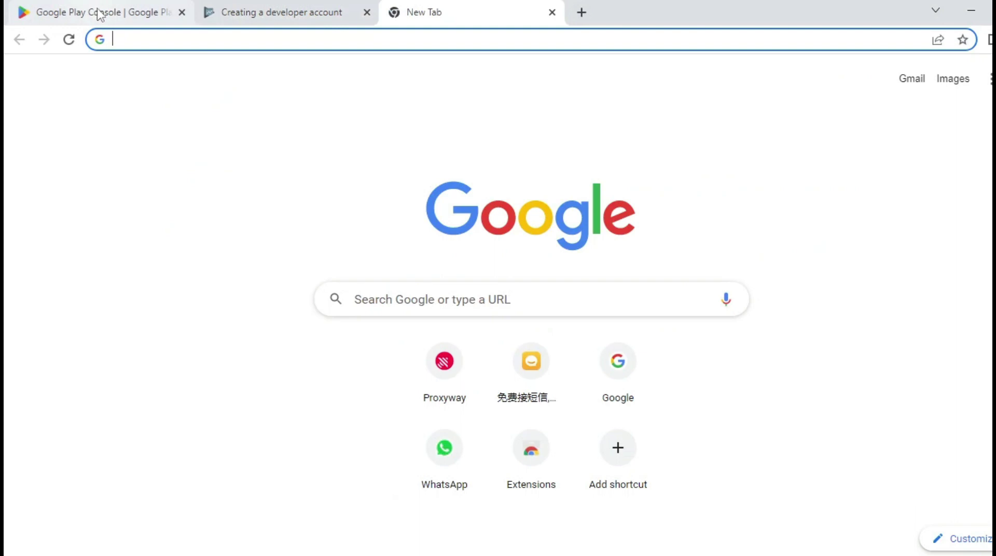
Step: Switch back to the Google Play Console tab and close the blank New Tab
left_click(104, 16)
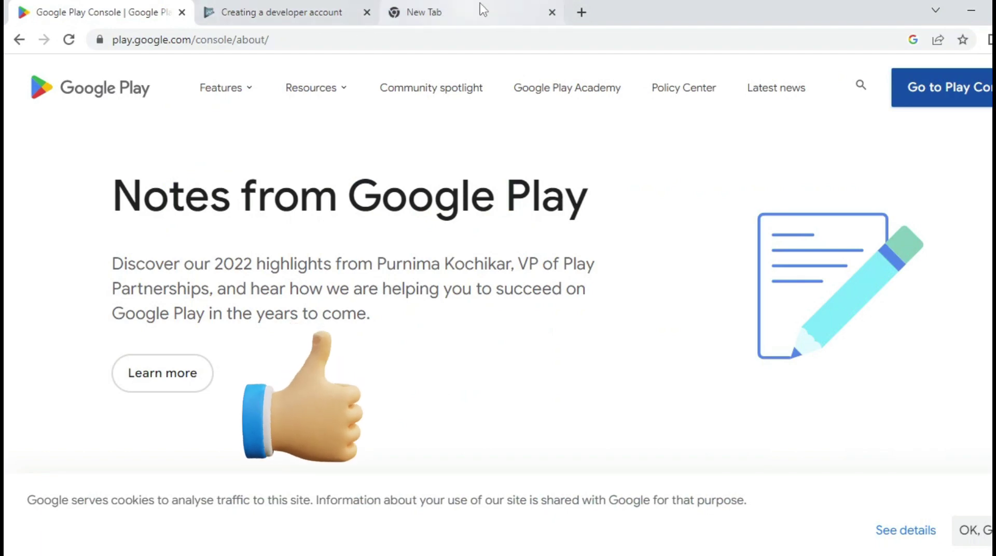
left_click(551, 12)
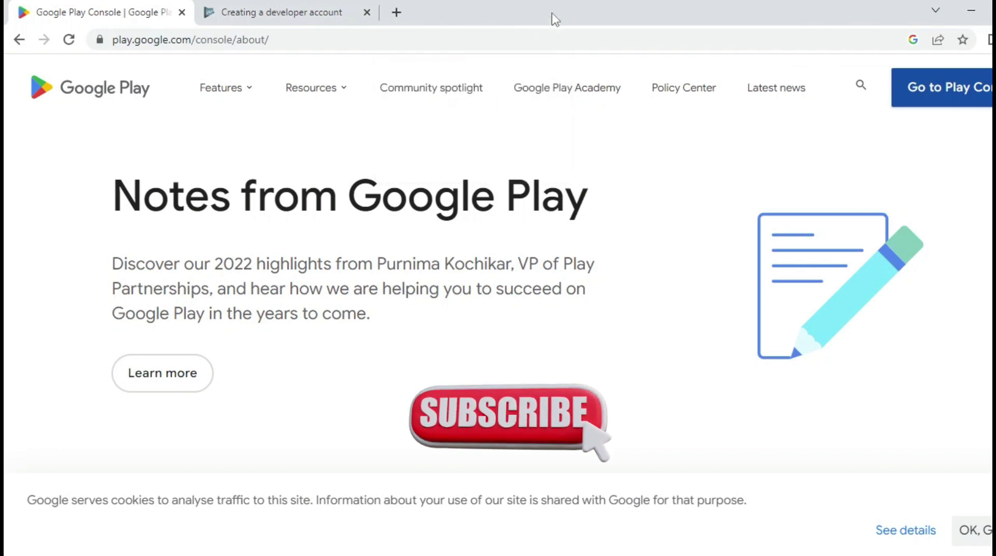